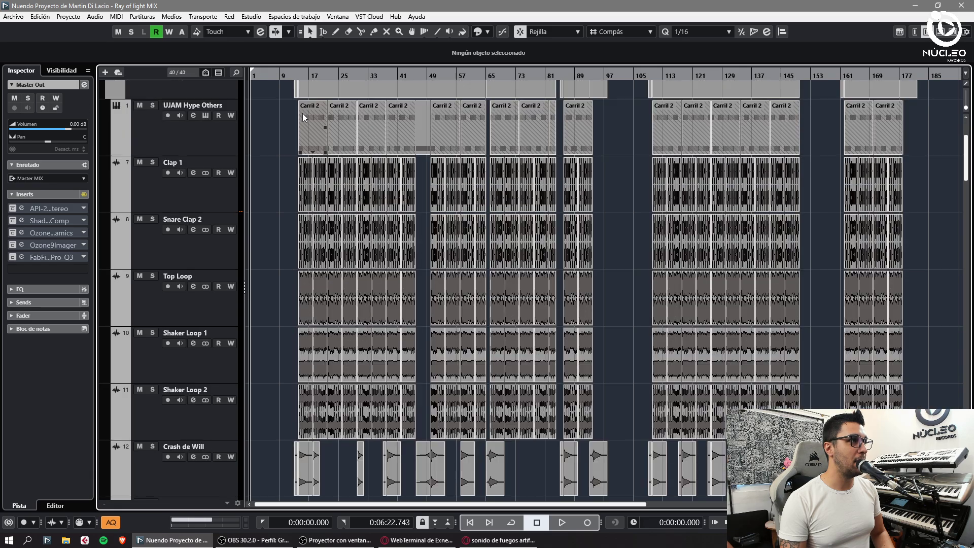
- Solo the whole folder of drum and percussion tracks and play the song from about bar 16
click(306, 77)
key(h)
key(h)
key(h)
click(146, 153)
scroll(266, 254, down, 3)
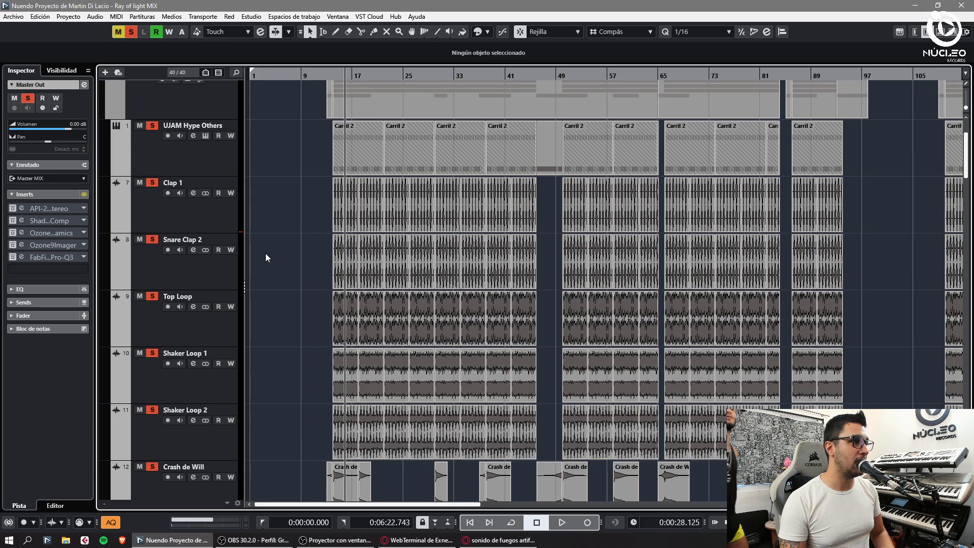
key(g)
scroll(315, 266, down, 6)
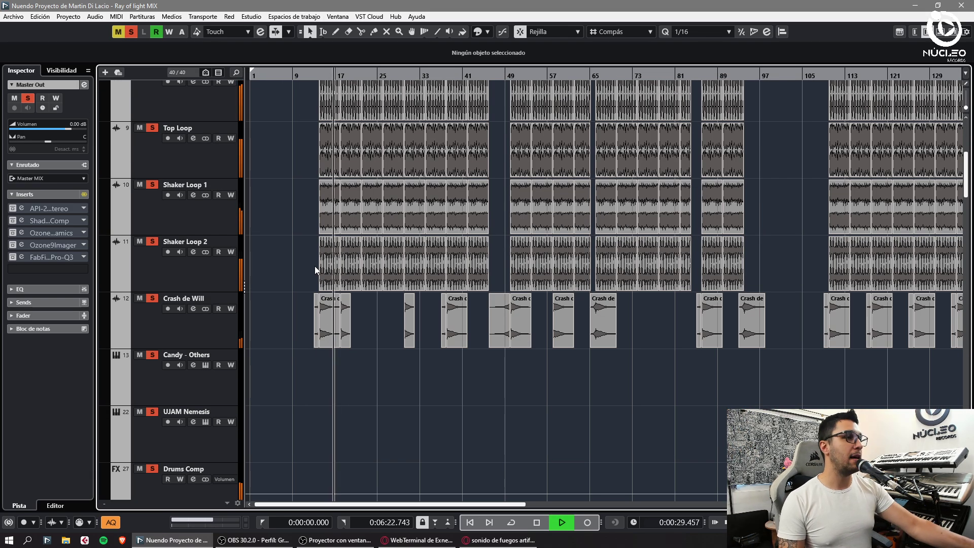
click(973, 263)
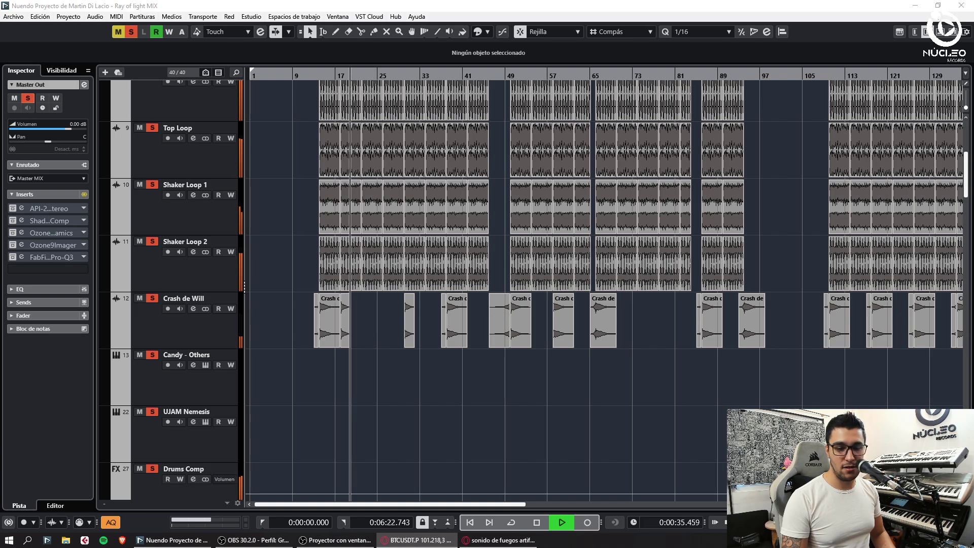
- Add the Bajo, GTE group and String Pad X tracks to the solo, followed by the whole Capas folder
scroll(372, 346, down, 18)
scroll(233, 211, up, 3)
click(107, 420)
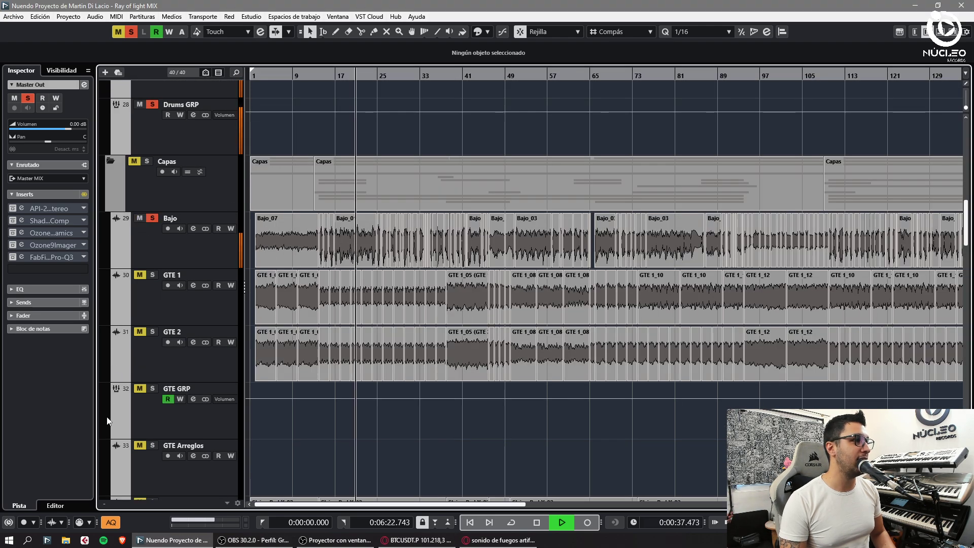
click(137, 389)
scroll(134, 390, down, 5)
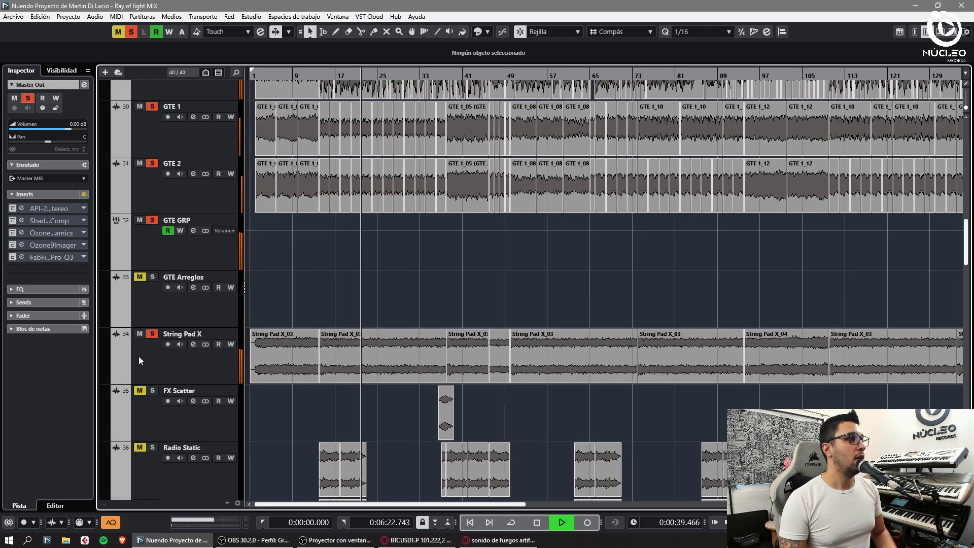
scroll(154, 185, down, 7)
scroll(156, 205, up, 19)
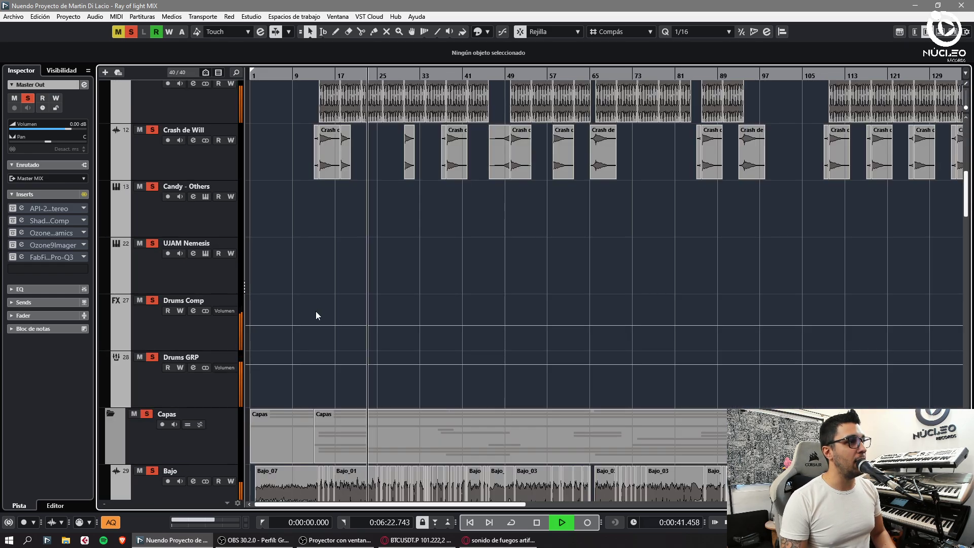
- Reduce the track heights and add the Voces folder to the soloed tracks during playback
scroll(316, 312, down, 20)
key(shift+g)
key(shift+g)
key(shift+g)
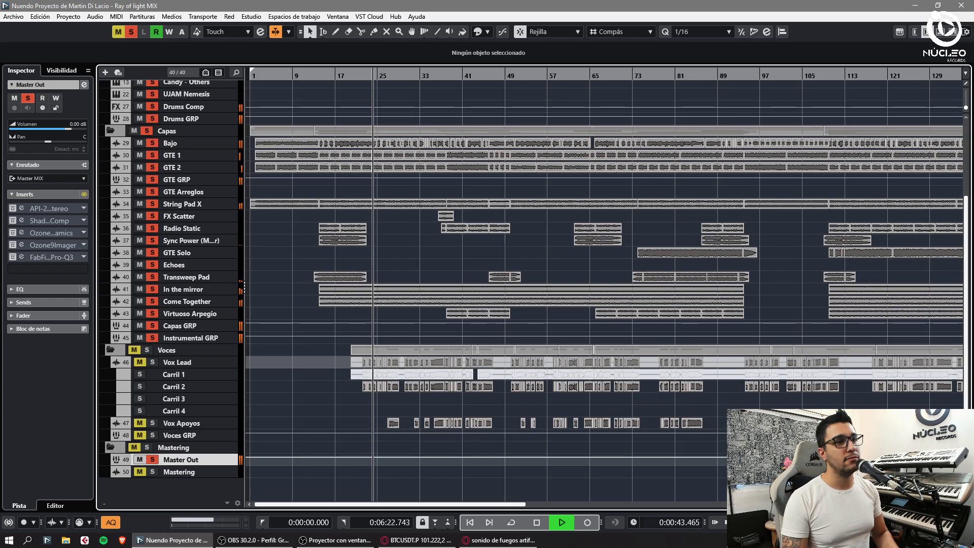
key(shift+h)
key(shift+h)
key(g)
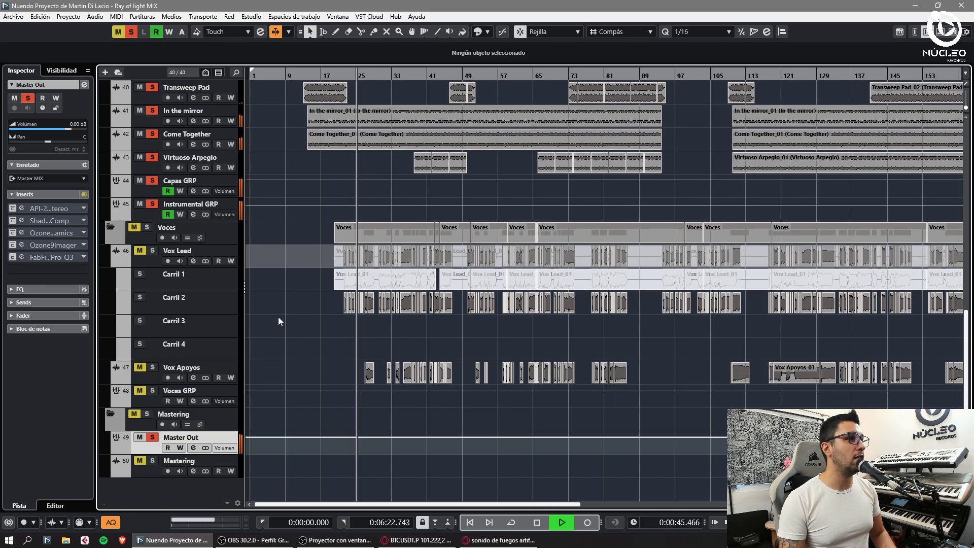
key(h)
key(h)
key(h)
click(146, 228)
key(h)
key(h)
key(g)
key(g)
key(g)
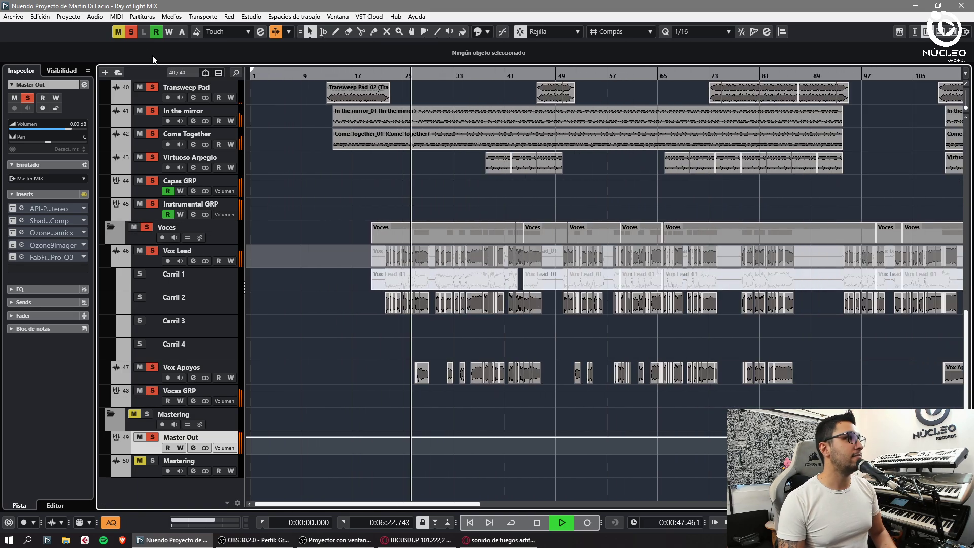
- Deactivate every solo in the project so the complete mix plays, and stop playback
key(h)
click(130, 32)
key(h)
key(g)
key(g)
key(g)
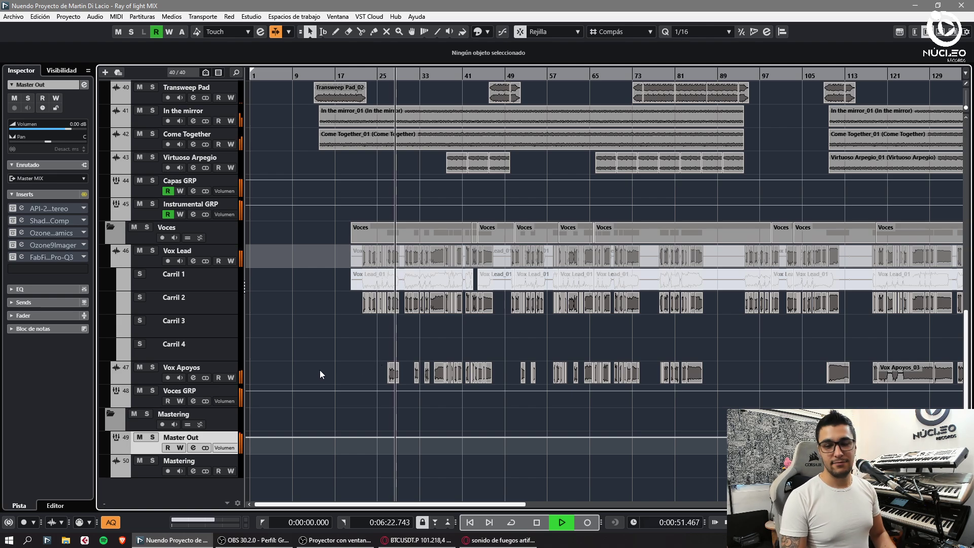
key(space)
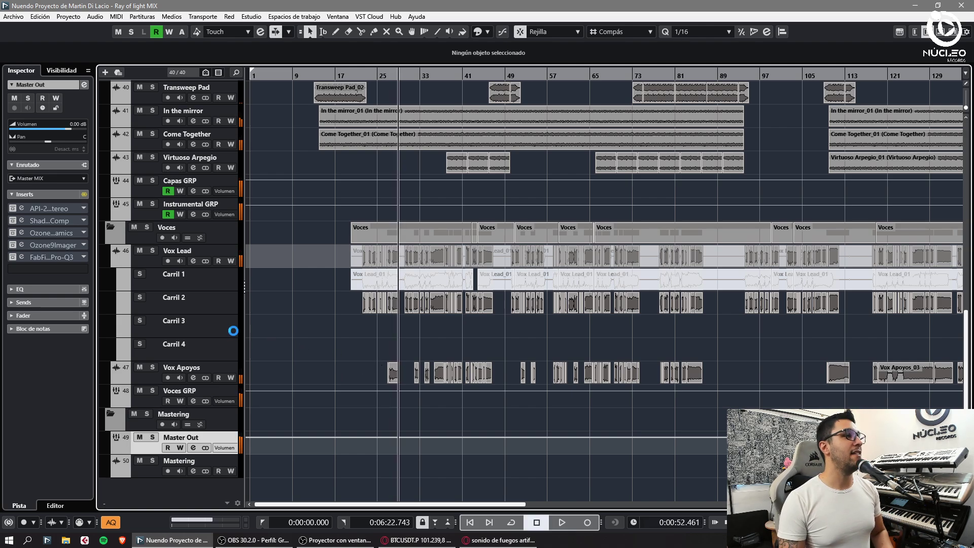
- Enable the API-2500 compressor insert on Master Out and set the playback position to about bar 42
key(period)
key(h)
key(h)
key(h)
key(h)
key(h)
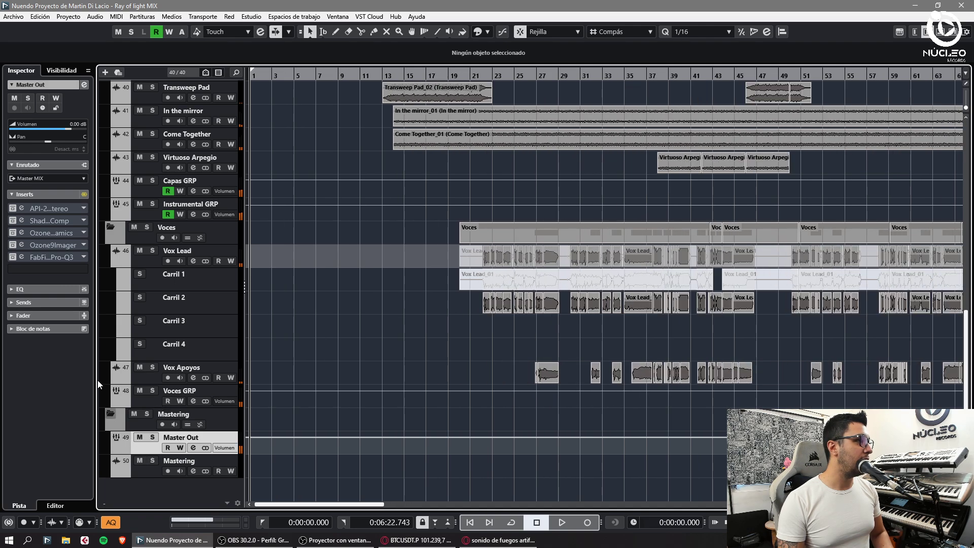
click(21, 209)
click(791, 75)
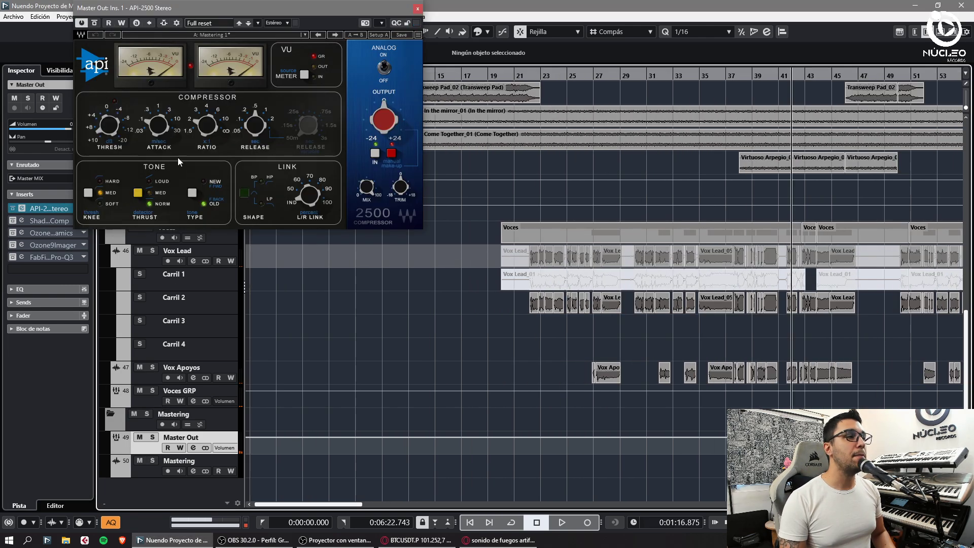
- Move the API-2500 window clear of the Inspector, enlarge it and play the mix through it
drag(240, 13, 366, 59)
click(467, 67)
click(480, 124)
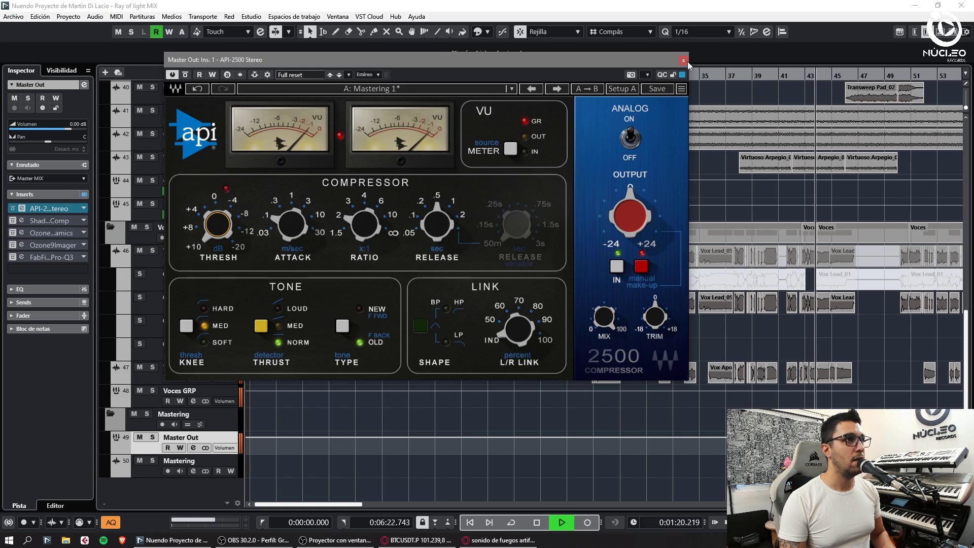
- Examine the insert effects across the mixer channels up to Master Out, and close the mixer and the API-2500 window
key(F3)
key(space)
click(565, 300)
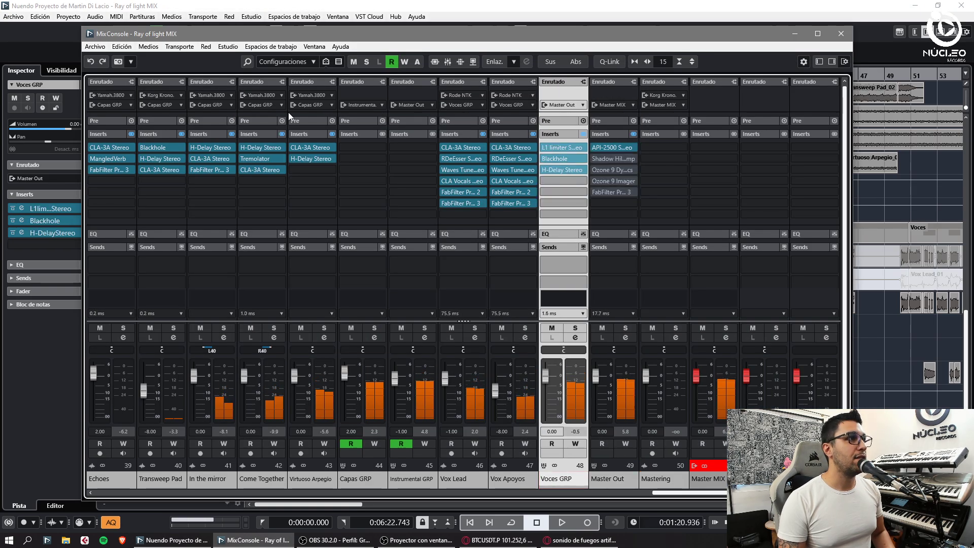
click(386, 493)
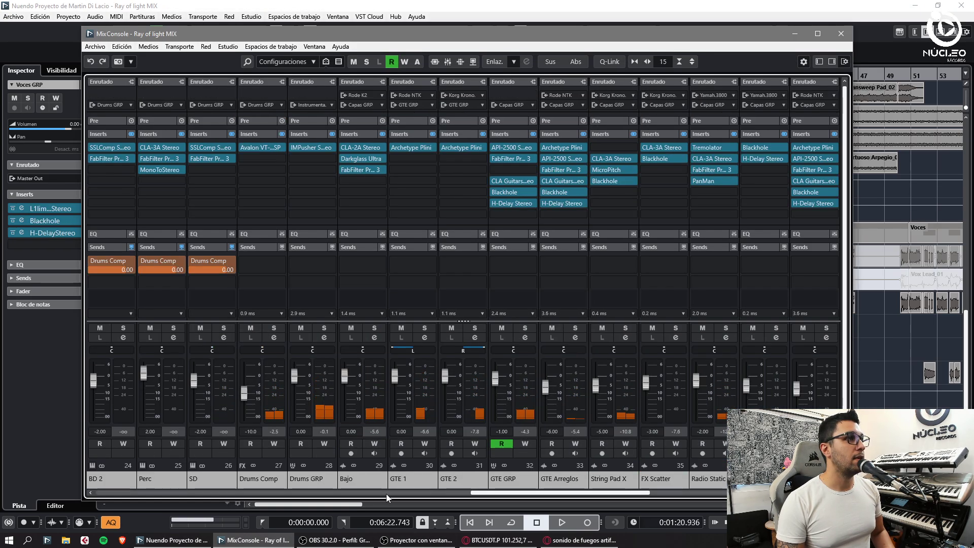
click(387, 493)
drag(369, 494, 776, 499)
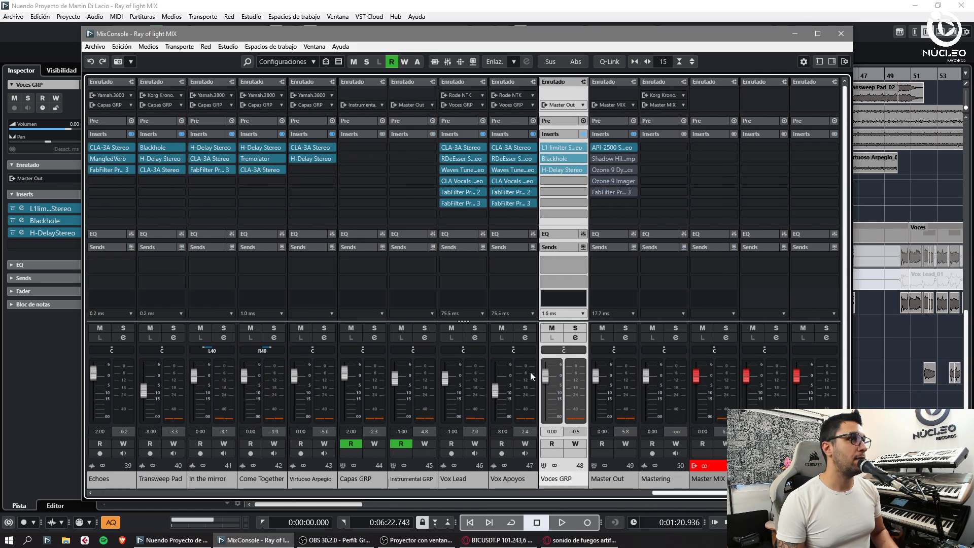
click(604, 477)
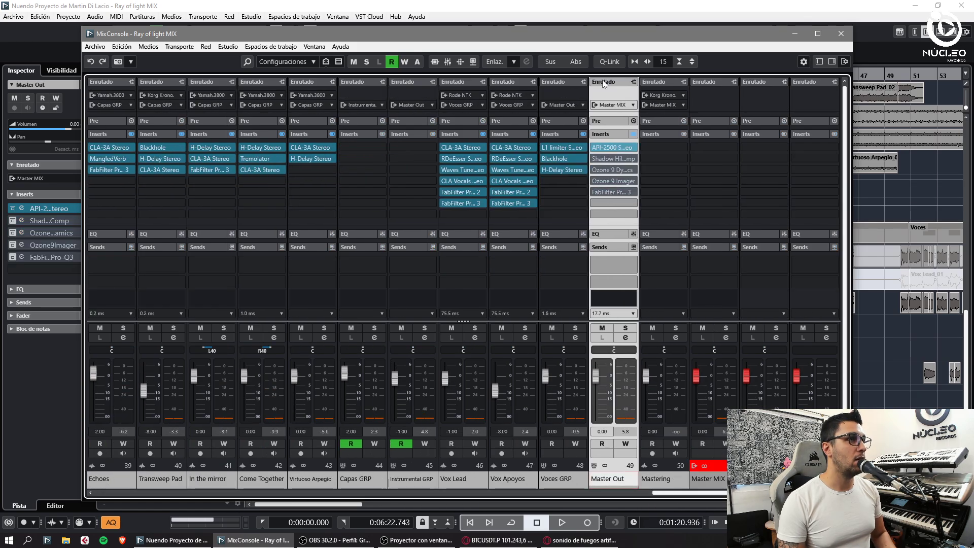
click(608, 149)
key(F3)
key(space)
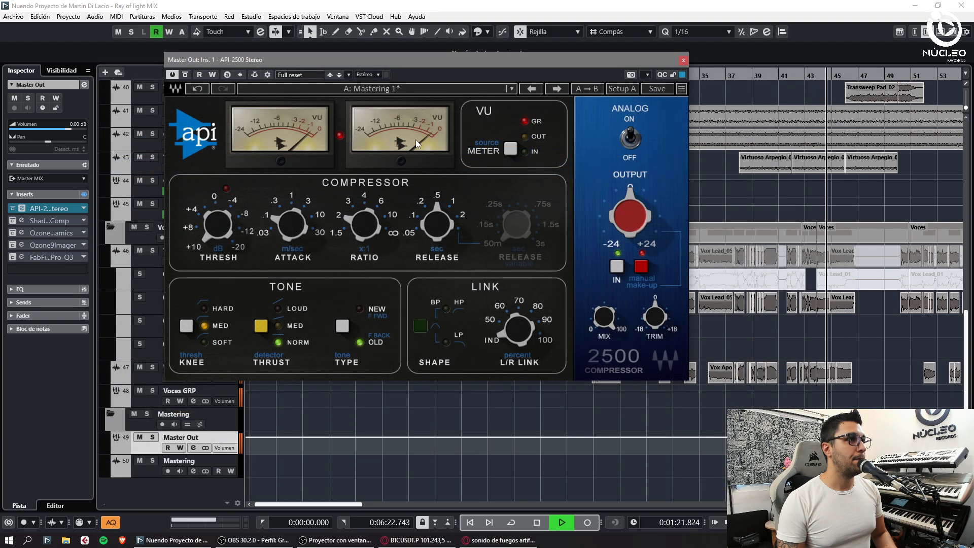
click(684, 59)
- Enable the Shadow Hills mastering compressor on Master Out, load its "22 Mastering Me..." preset and adjust the optical threshold
click(21, 221)
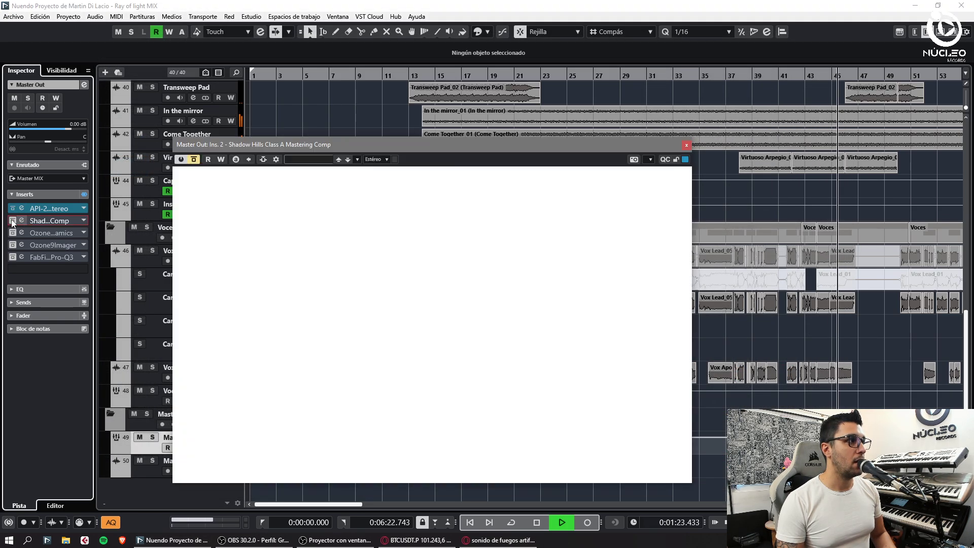
key(space)
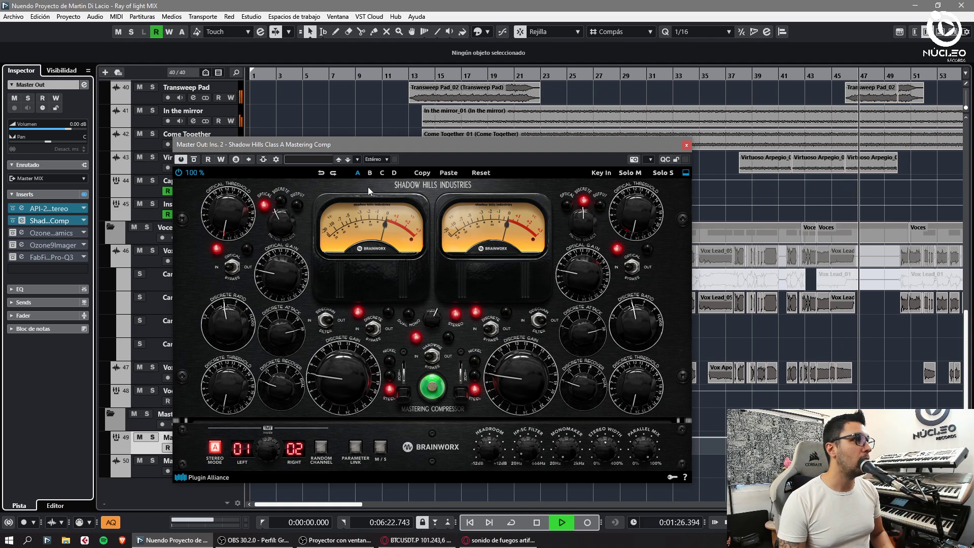
click(303, 160)
double_click(275, 260)
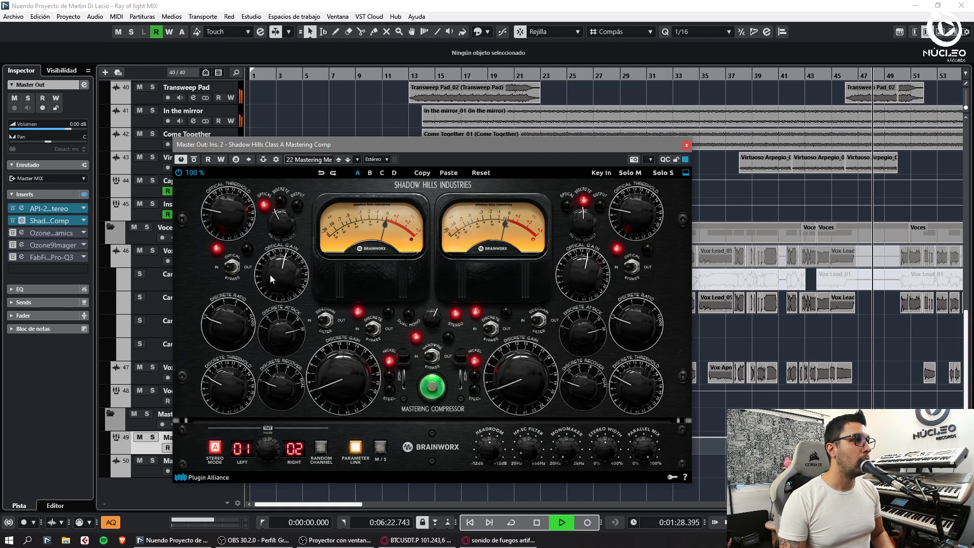
drag(238, 237, 235, 205)
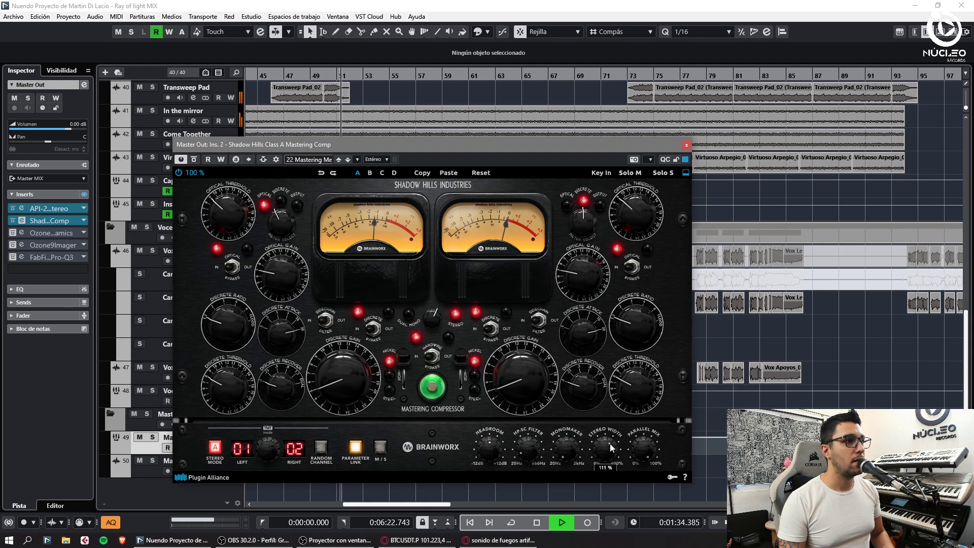
click(687, 145)
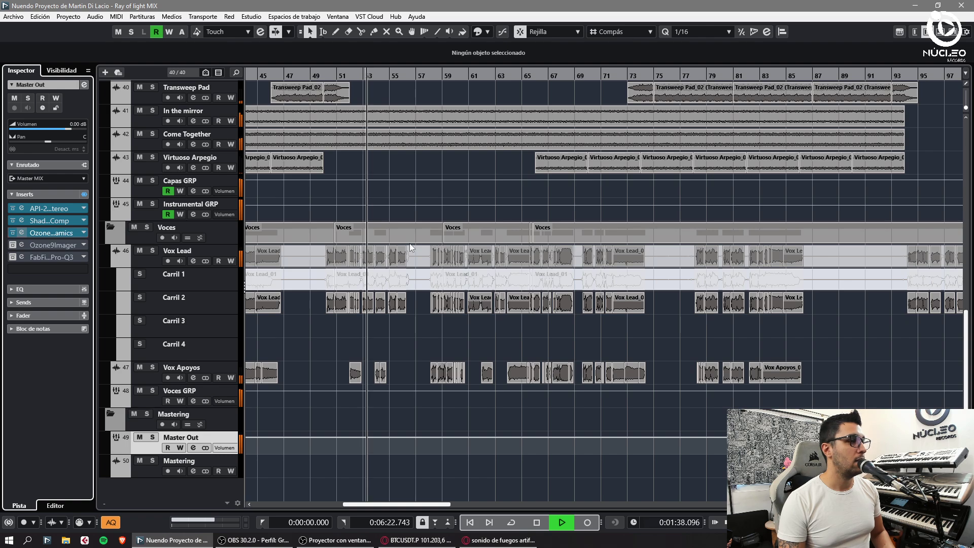
- Solo band 1 of Ozone 9 Dynamics on Master Out and set its compressor threshold to -15.4 dB during playback
key(space)
click(242, 237)
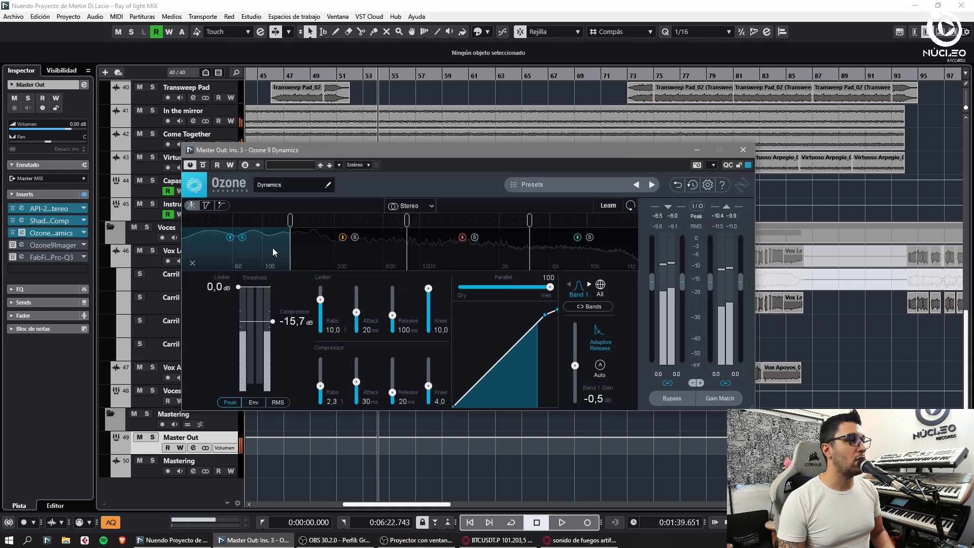
key(space)
drag(272, 321, 274, 315)
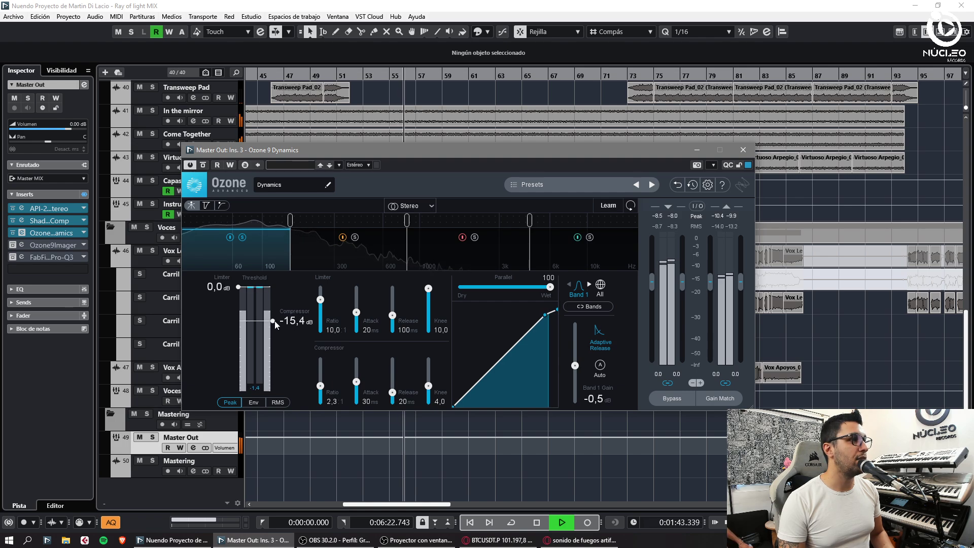
- Audition bands 2 and 3 of Ozone 9 Dynamics in turn and set band 3's compressor threshold to -12.0 dB
click(350, 249)
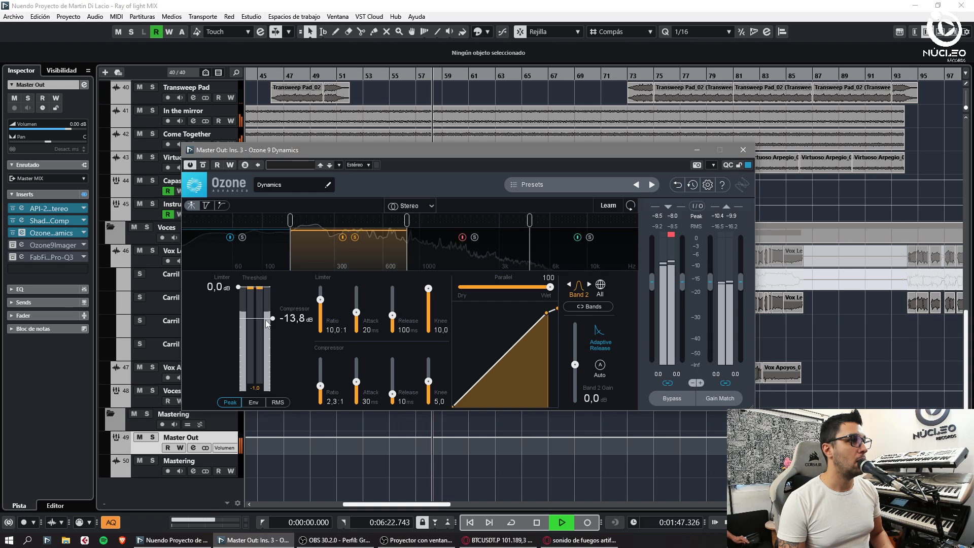
click(477, 251)
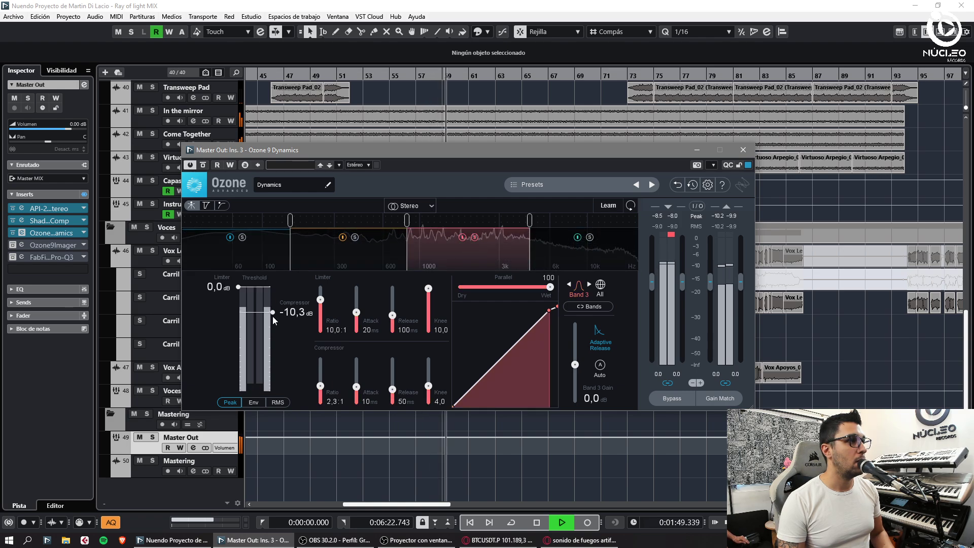
drag(273, 315, 273, 318)
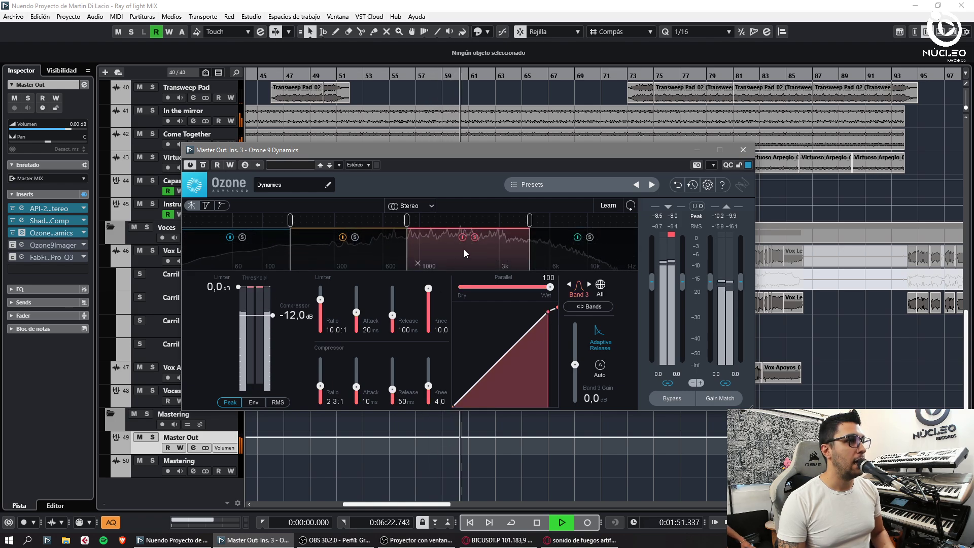
- Audition and activate band 4 of Ozone 9 Dynamics, set its compressor threshold to -17.1 dB and close the plug-in
click(590, 237)
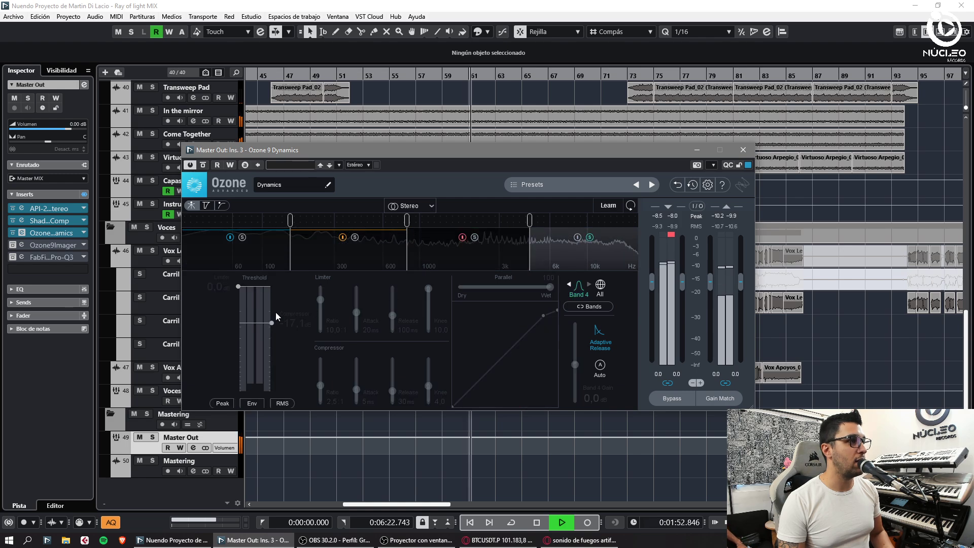
click(589, 237)
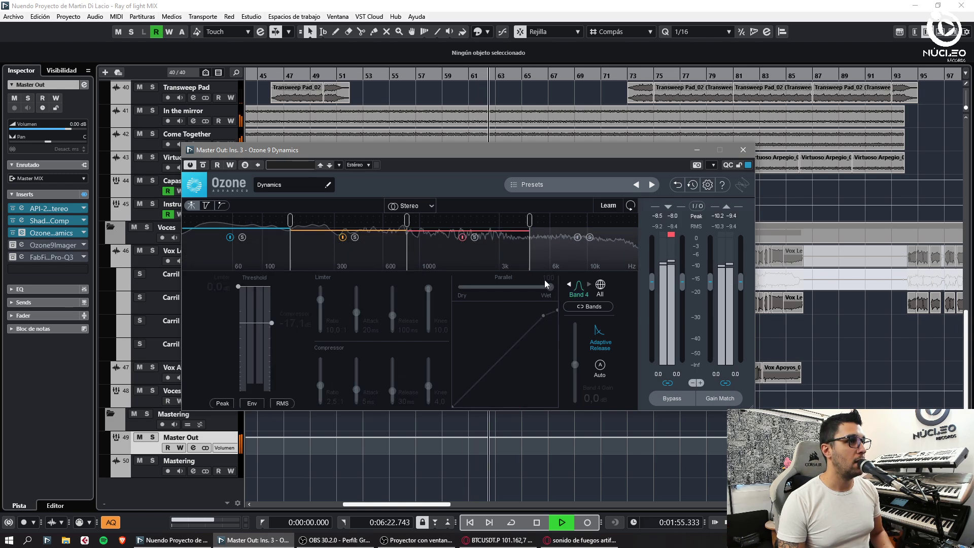
click(583, 240)
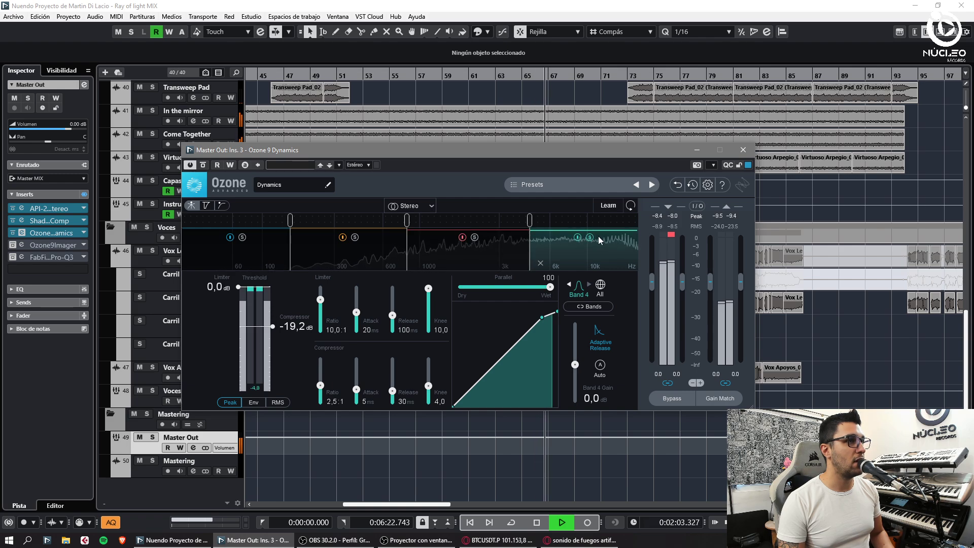
drag(272, 329, 272, 325)
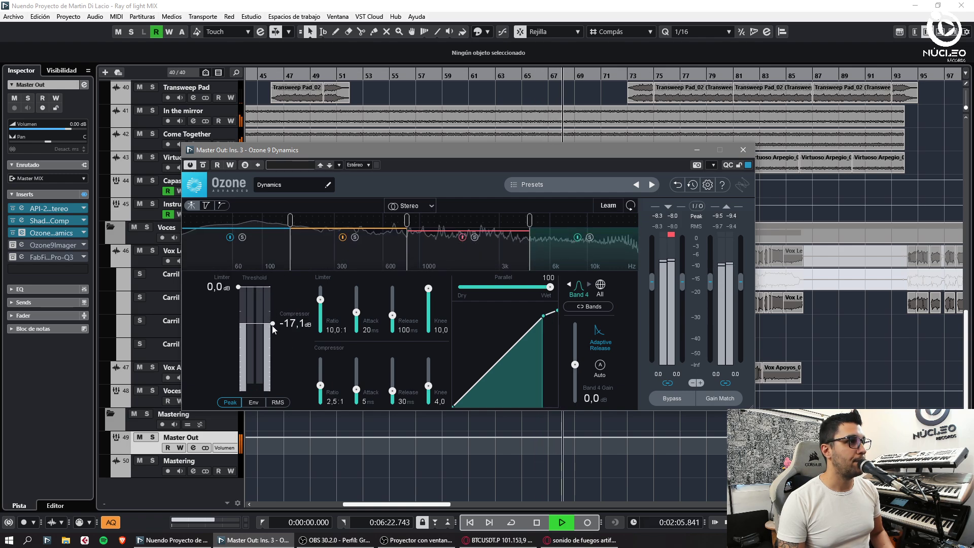
click(744, 150)
- Enable the Ozone 9 Imager insert on Master Out, check its stereo widths and close its window
click(21, 245)
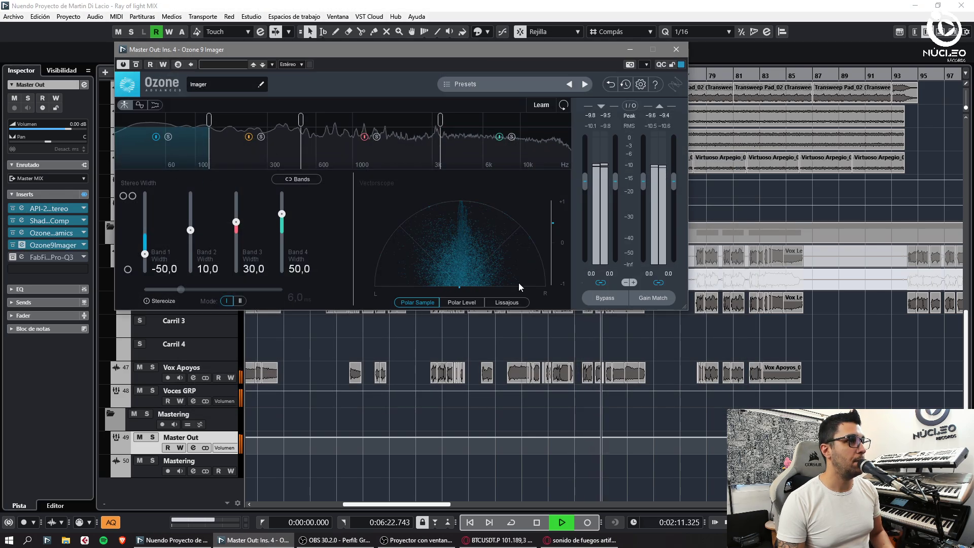
click(676, 49)
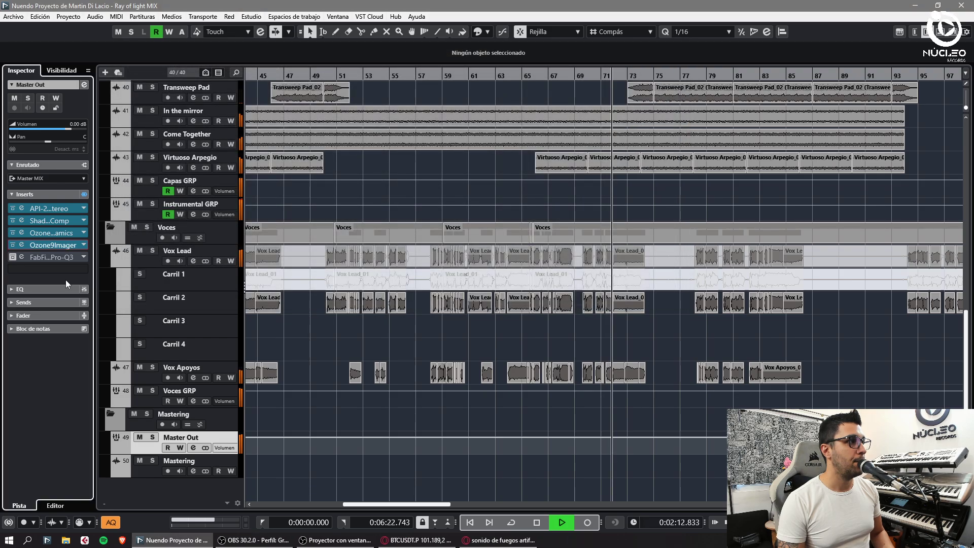
- Enable the FabFilter Pro-Q 3 insert on Master Out and add four EQ bands at about 1.1, 2.5, 3.3 and 15 kHz
click(21, 257)
drag(376, 117, 793, 148)
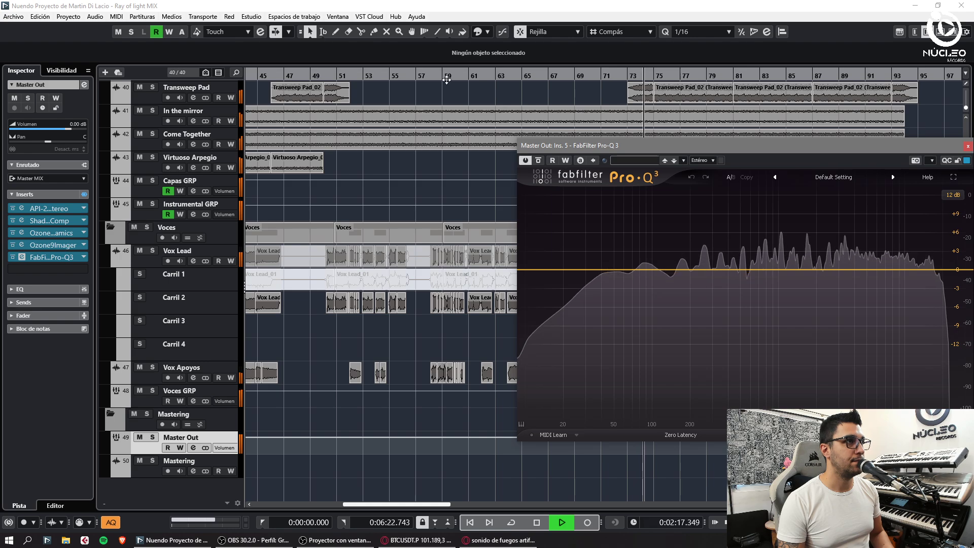
drag(582, 146, 364, 133)
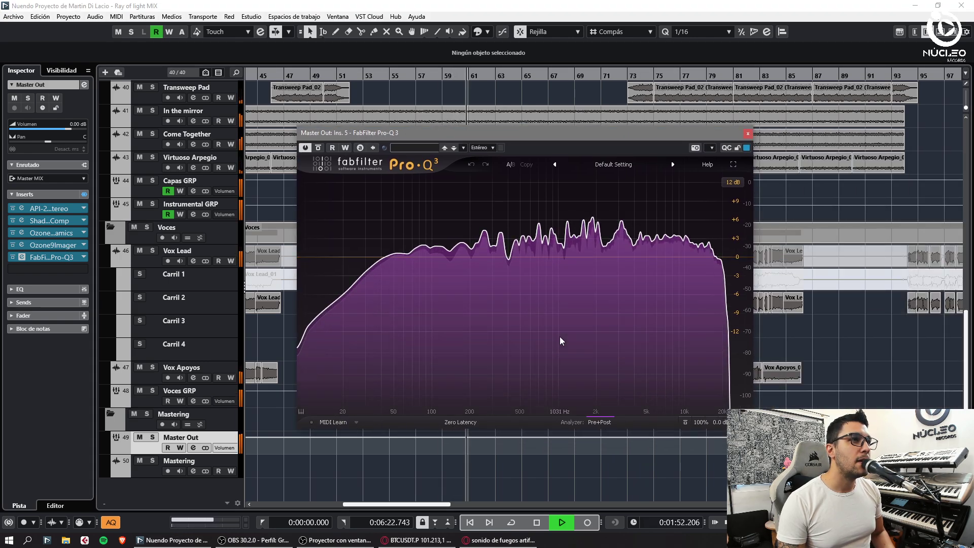
click(608, 256)
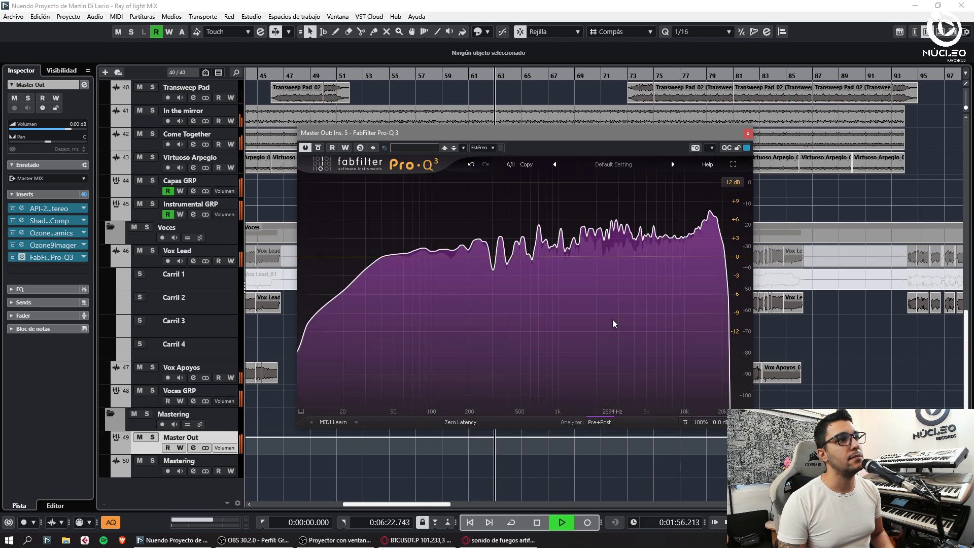
click(709, 257)
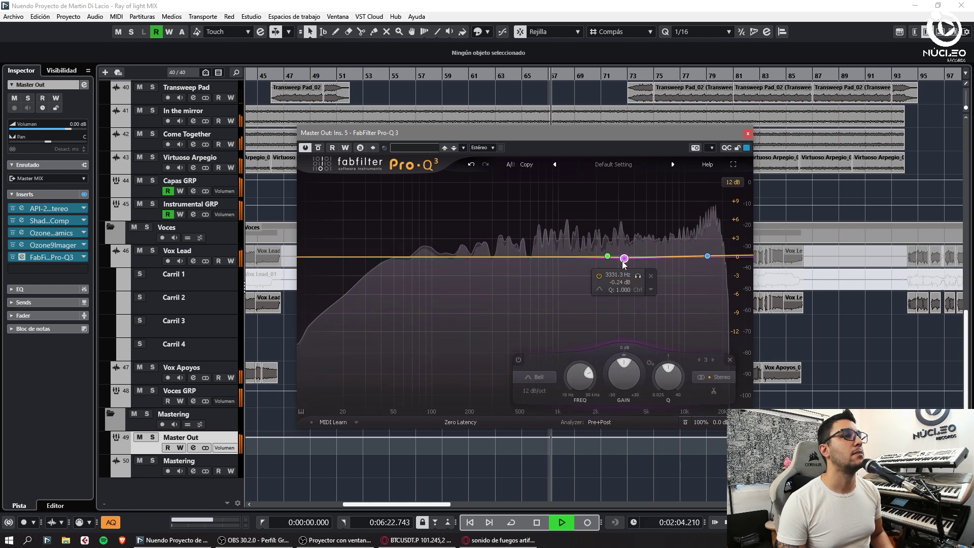
drag(574, 258, 564, 256)
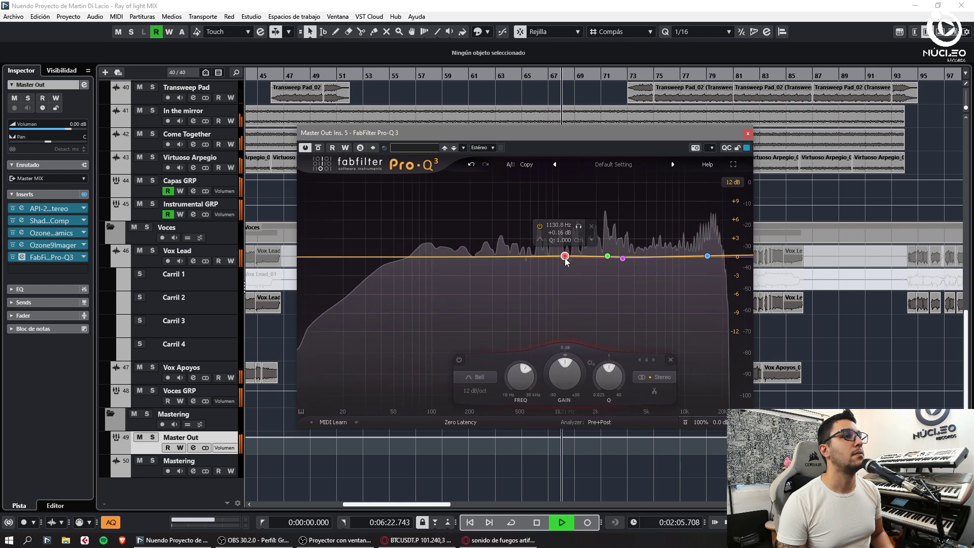
- Make Pro-Q 3 band 1 a narrow dynamic cut with a Q of about 18, fine-tuned by ear to about 2389 Hz
click(607, 258)
drag(648, 376, 608, 362)
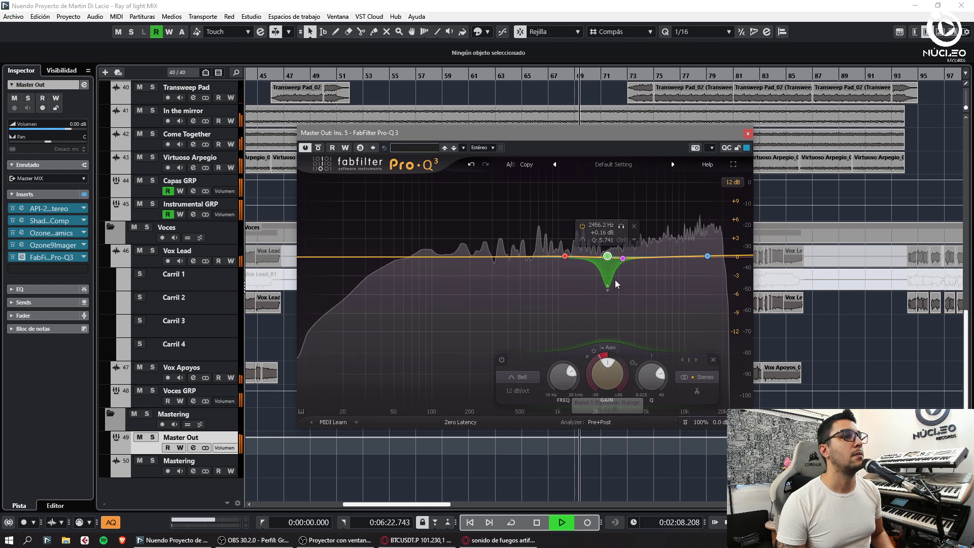
drag(619, 227, 616, 229)
scroll(620, 229, up, 8)
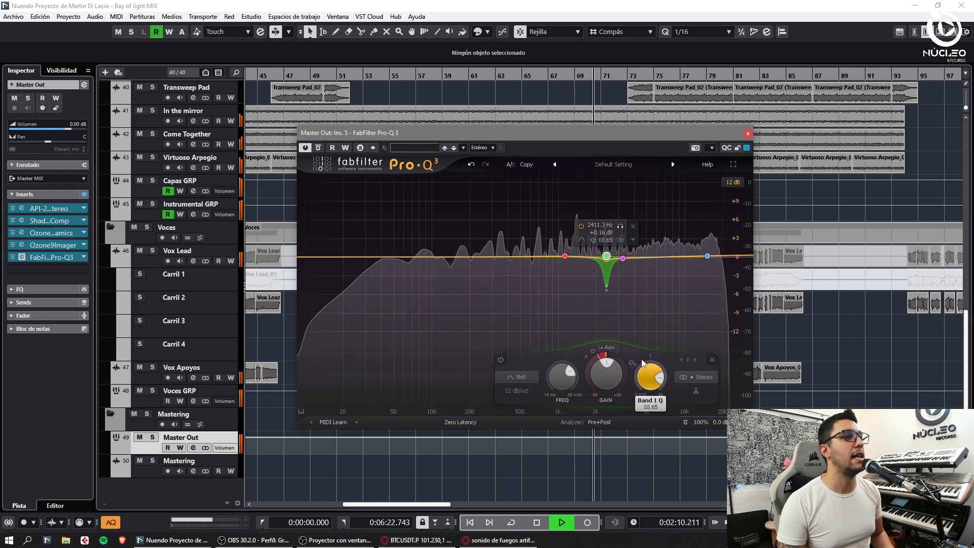
scroll(620, 230, down, 2)
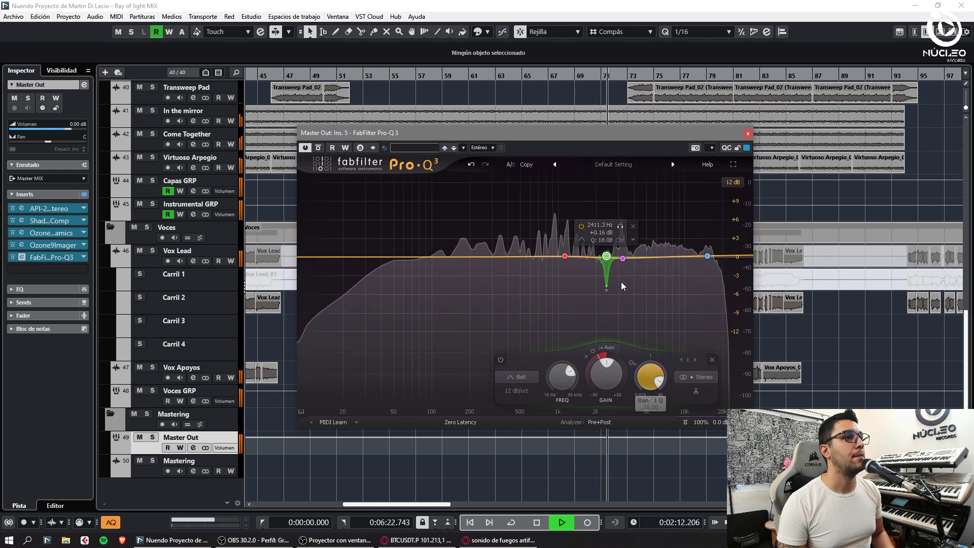
drag(620, 226, 619, 226)
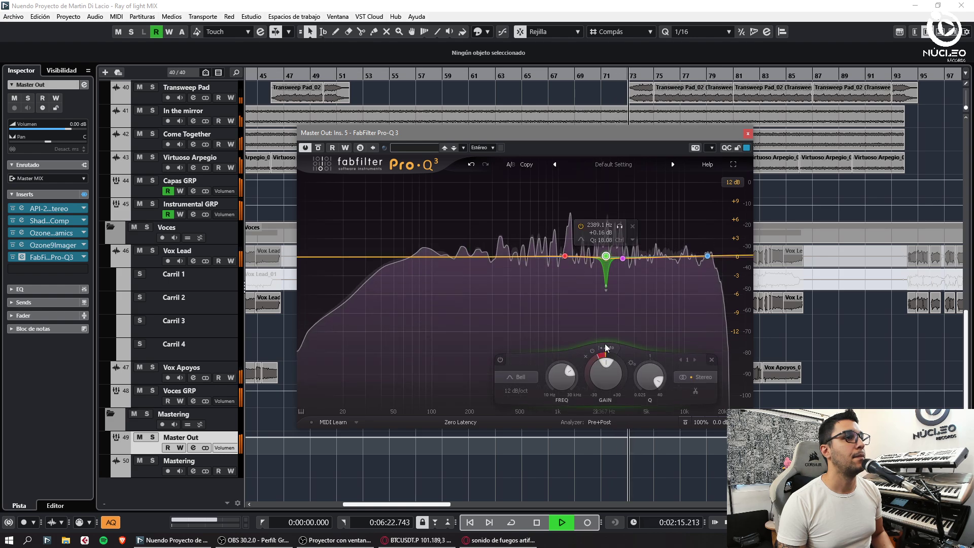
- Audition Pro-Q 3 band 3 near 3.1 kHz and make it a dynamic cut with a Q of about 16
click(621, 258)
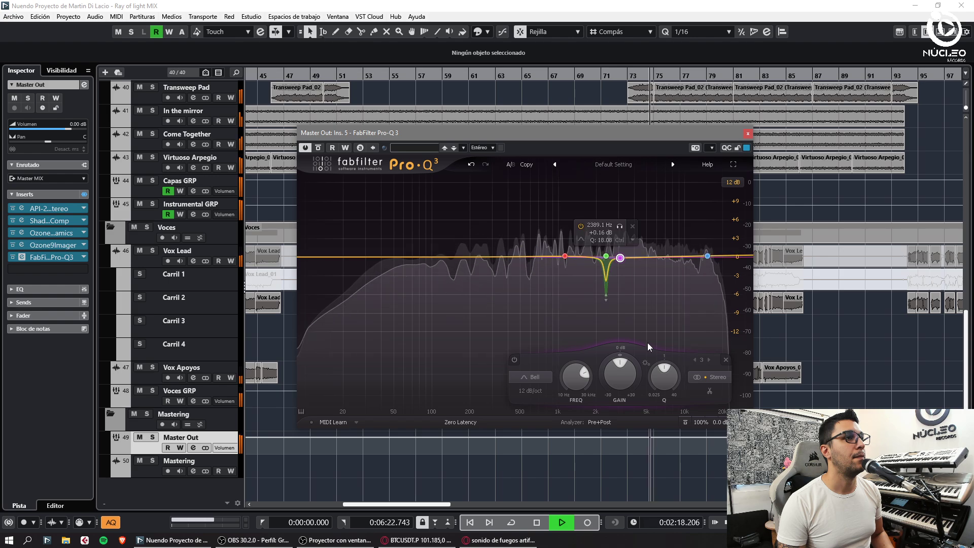
scroll(634, 245, up, 8)
click(633, 276)
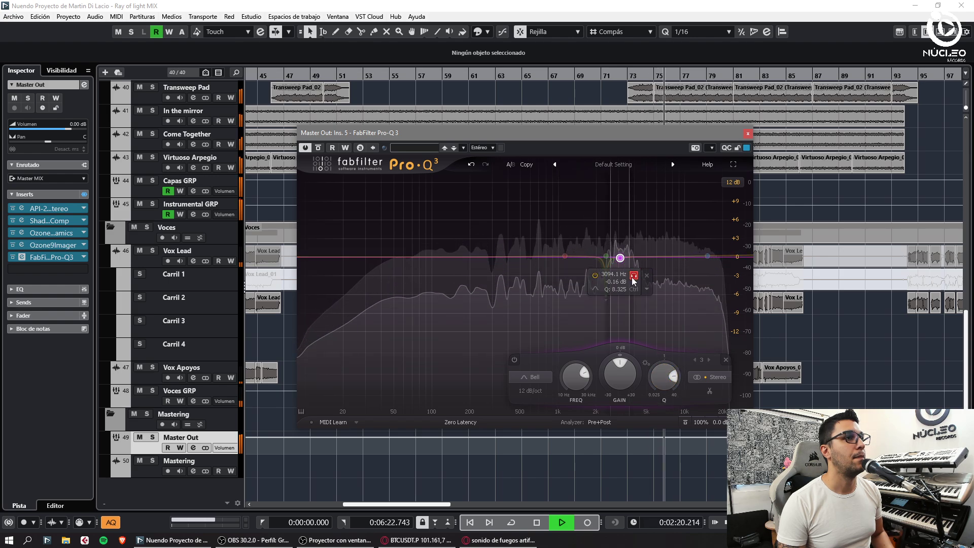
click(614, 355)
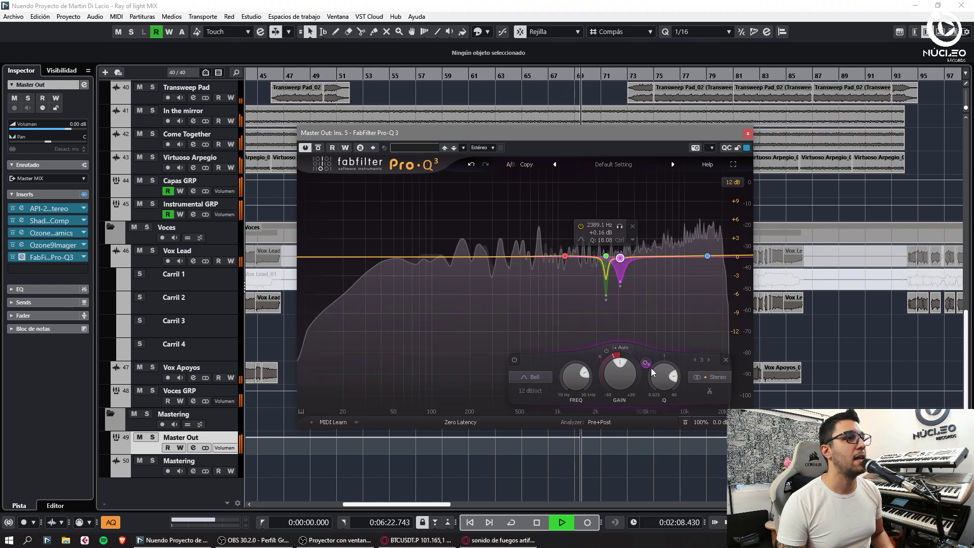
click(620, 226)
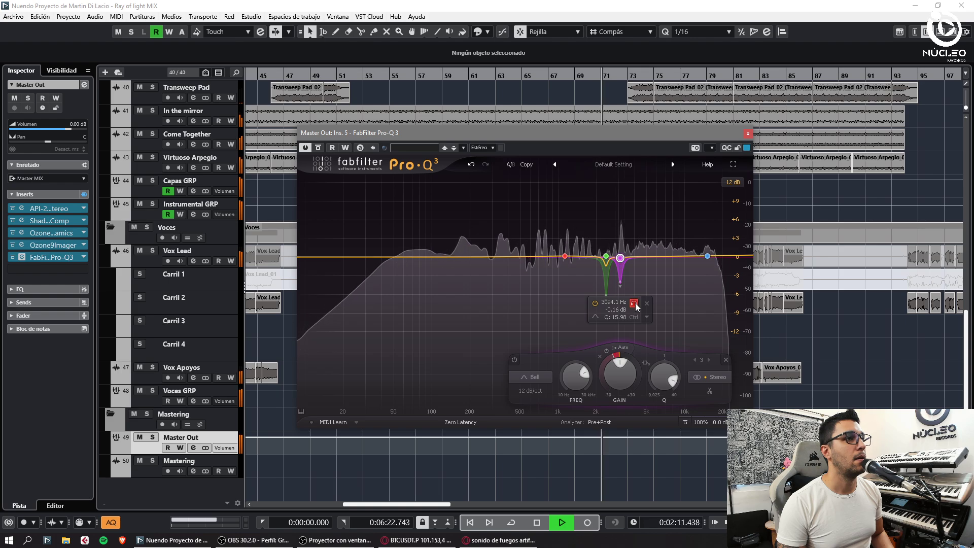
click(634, 303)
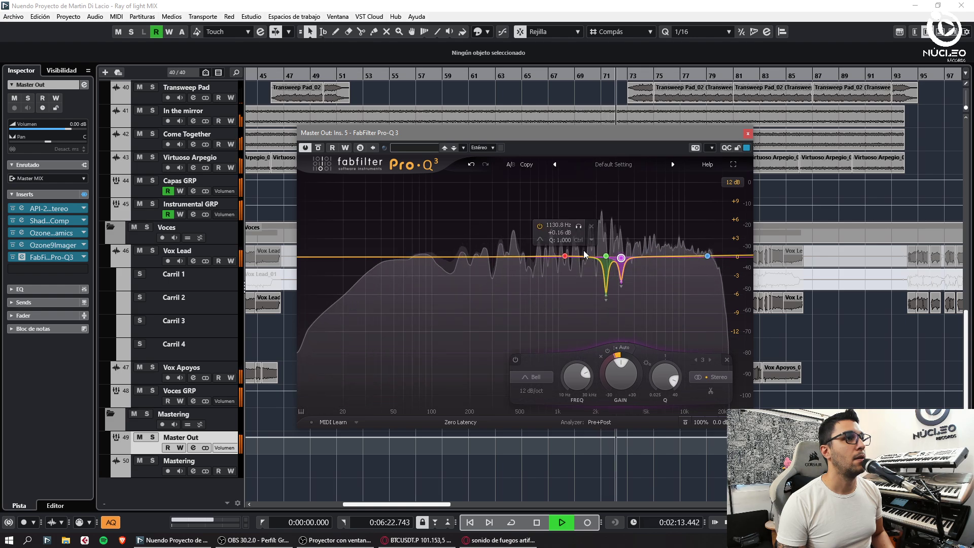
- Move Pro-Q 3 band 4 to about 1263 Hz while auditioning it, then add a dynamic cut and narrow its Q
click(565, 257)
scroll(566, 257, up, 10)
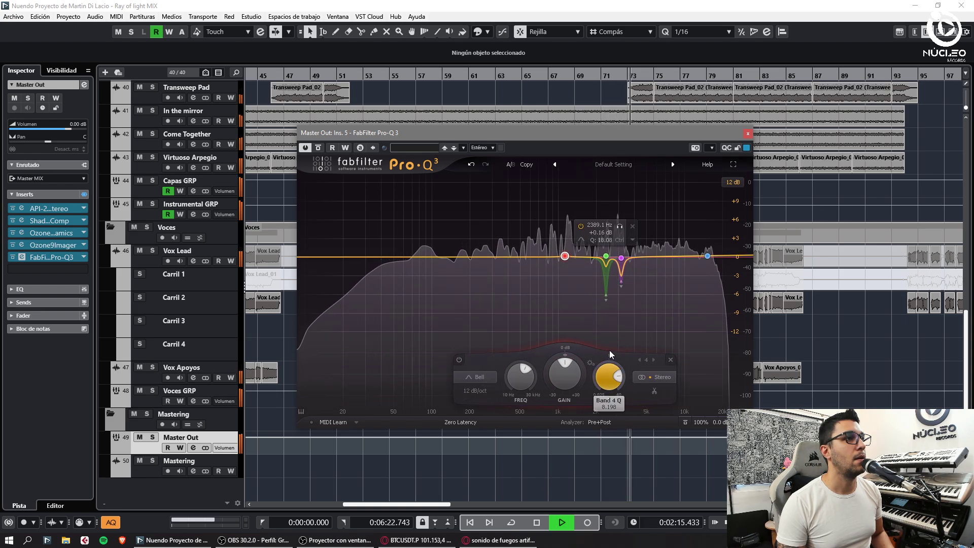
click(581, 225)
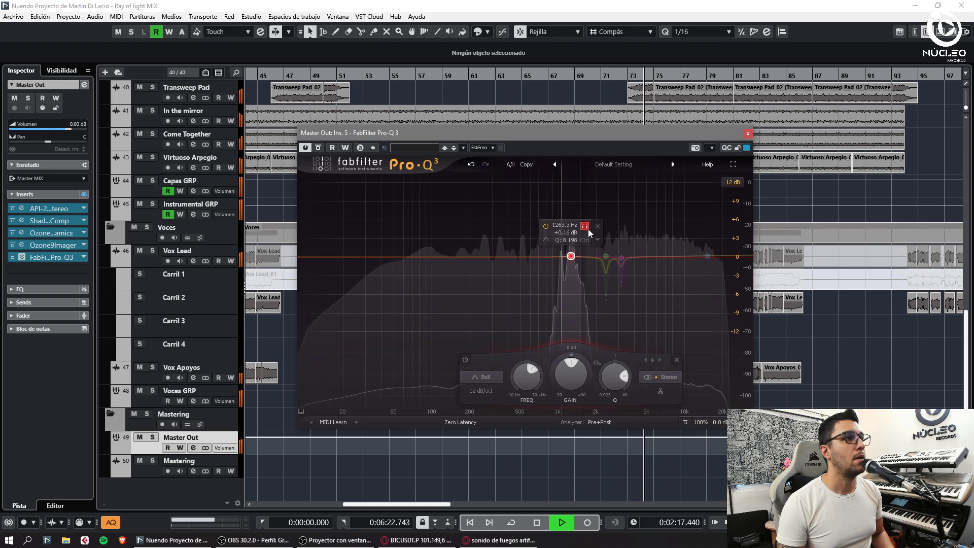
click(585, 227)
drag(568, 354, 561, 361)
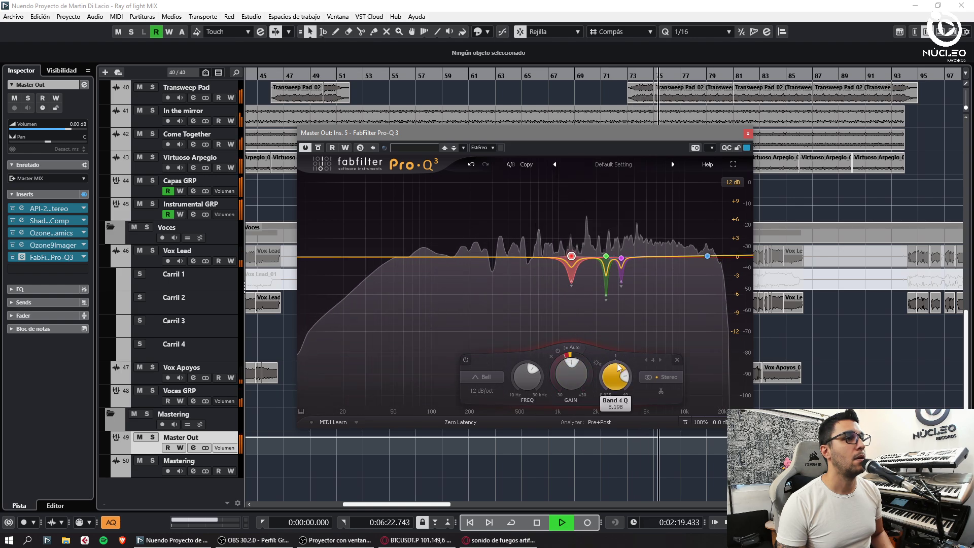
drag(615, 379, 611, 374)
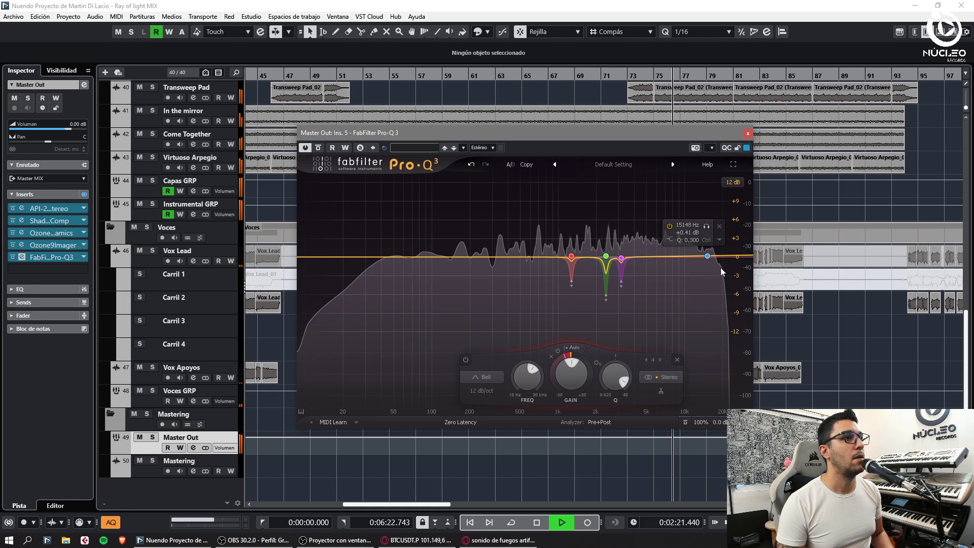
- Change the 15 kHz band to a Bell with Q 6.547, audition it, give it a negative dynamic range and close Pro-Q 3
click(707, 255)
click(555, 376)
click(543, 279)
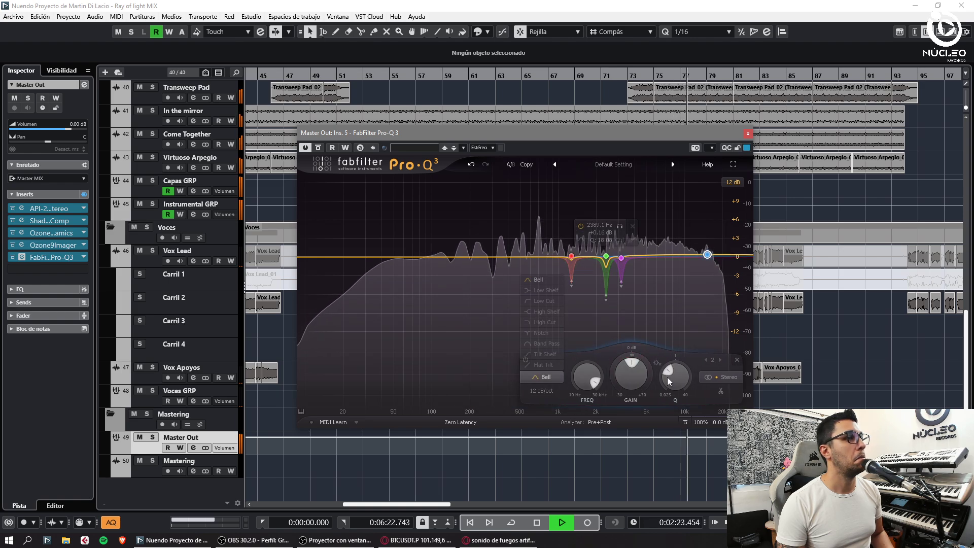
drag(668, 373, 667, 314)
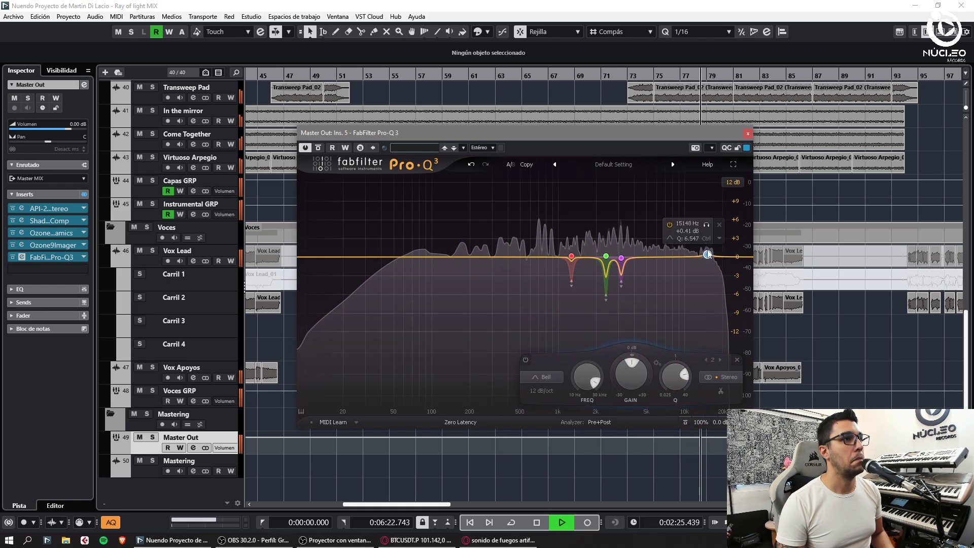
click(707, 225)
drag(631, 354, 630, 370)
click(748, 133)
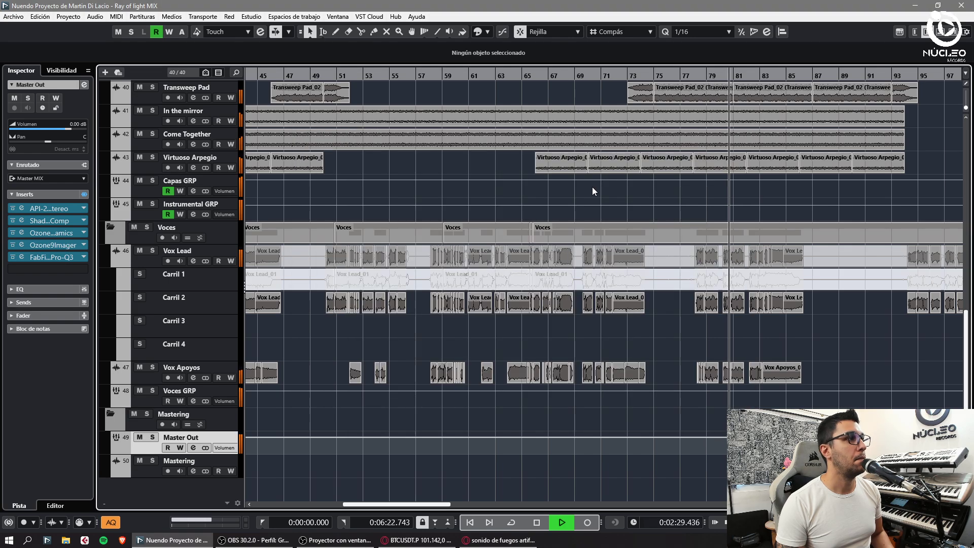
- Open the Capas GRP volume for editing, then set the Voces GRP volume to 1.00 dB
click(155, 193)
double_click(74, 124)
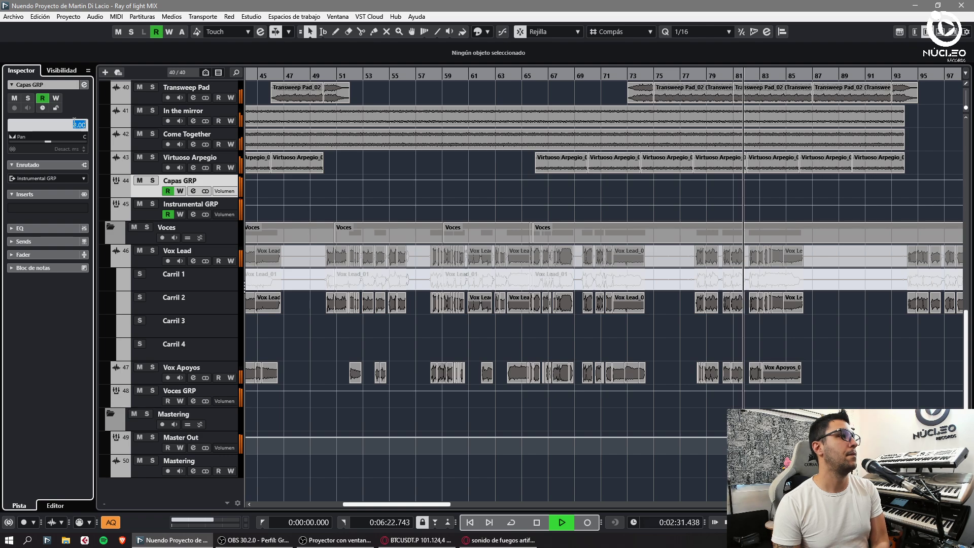
click(146, 401)
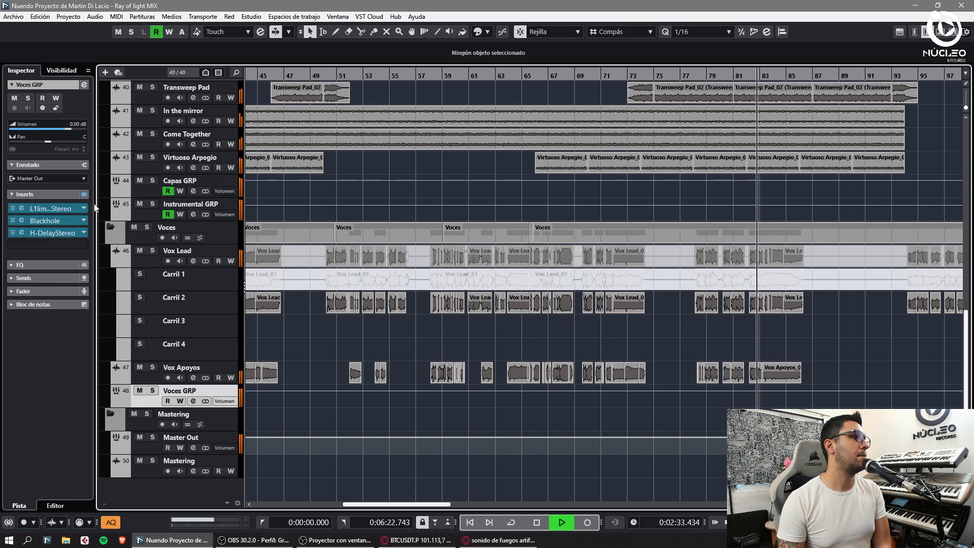
double_click(74, 124)
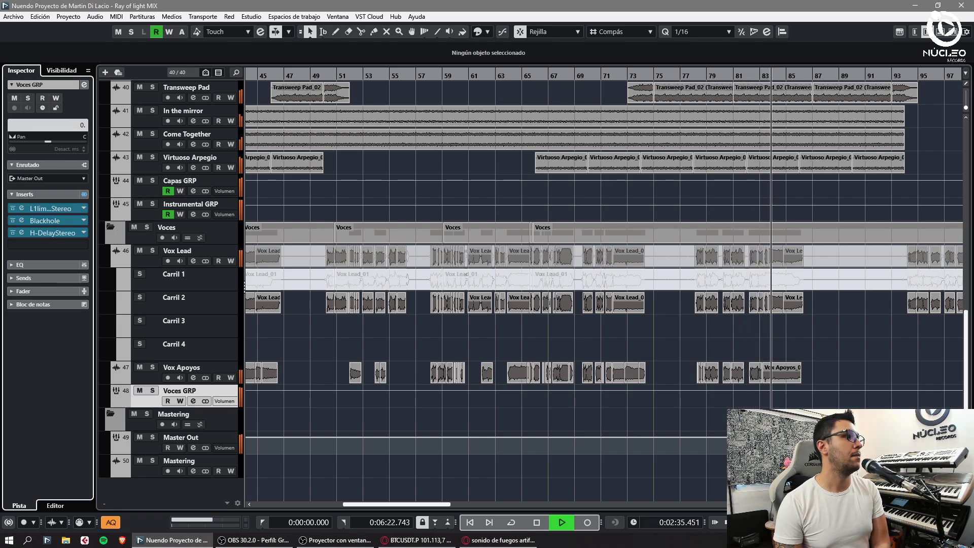
text(0.)
key(Return)
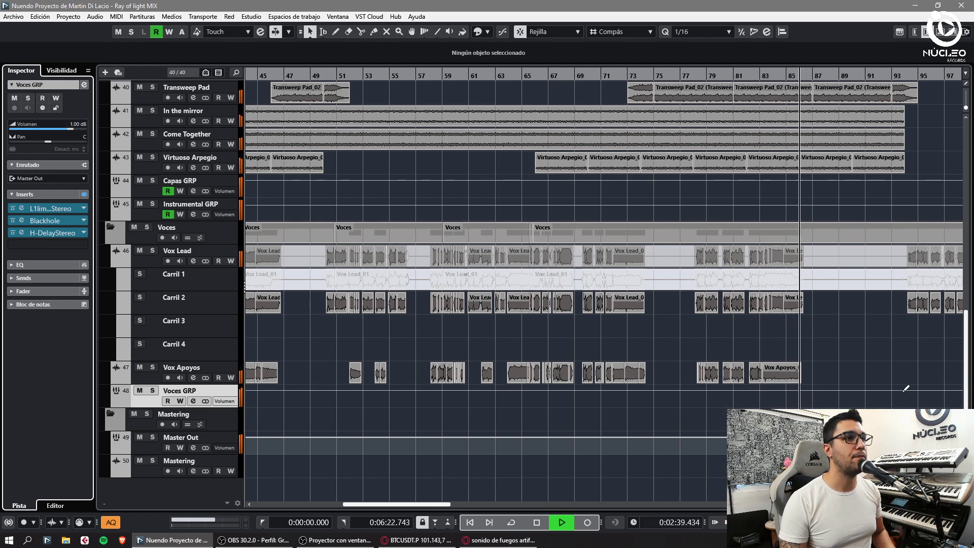
- Restart playback near the start of the first GTE Solo clip and set the GTE Solo track's volume to -5.00 dB
click(842, 378)
key(g)
key(space)
scroll(571, 252, up, 1)
key(g)
key(g)
scroll(469, 279, up, 5)
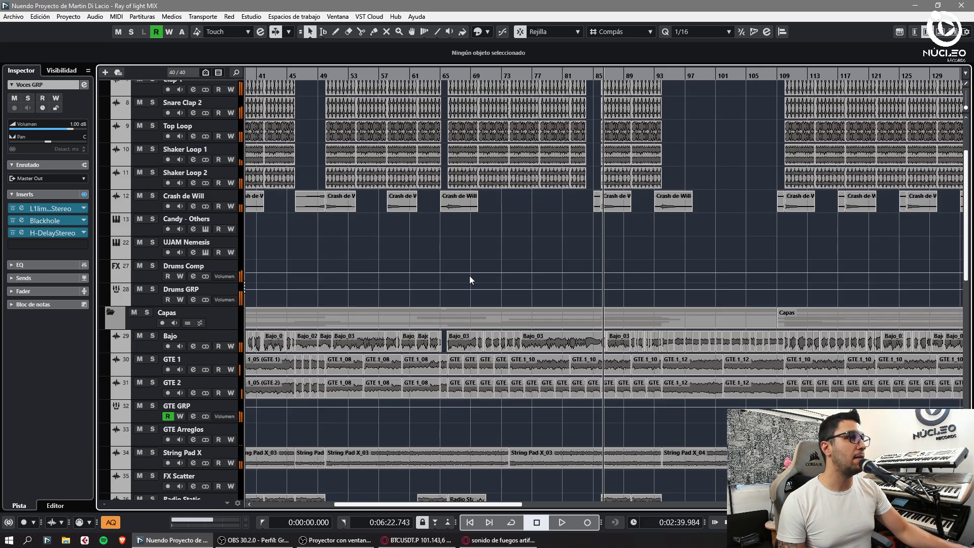
scroll(470, 276, down, 5)
click(518, 77)
key(space)
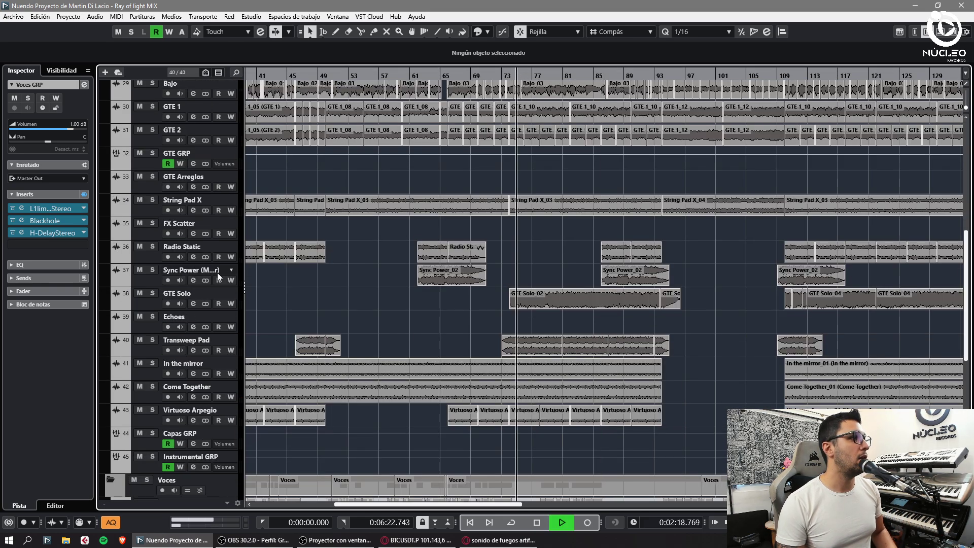
click(151, 306)
double_click(78, 124)
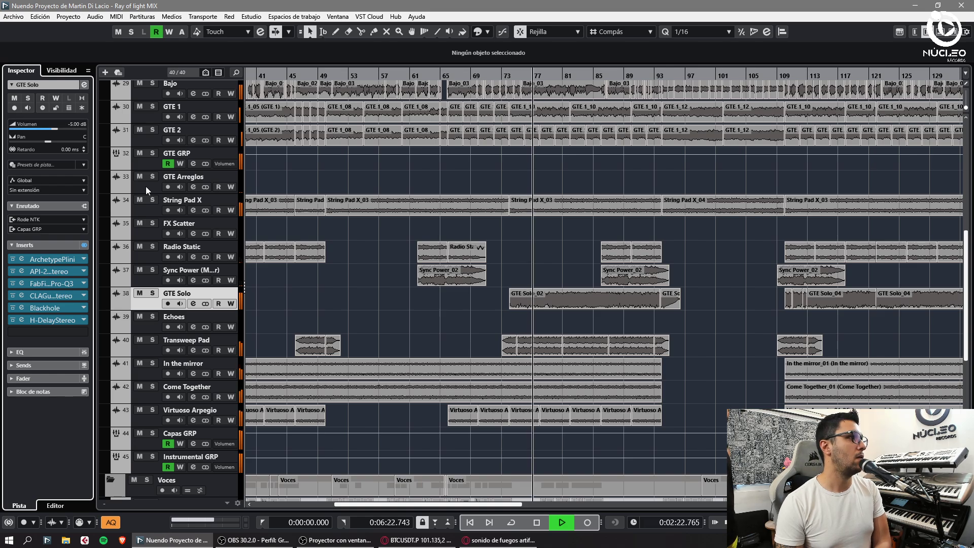
- Select the Master Out group, stop playback and return to the beginning of the project
scroll(283, 283, down, 5)
key(g)
key(g)
key(g)
key(g)
click(146, 450)
key(space)
key(KP_Decimal)
key(h)
key(h)
key(h)
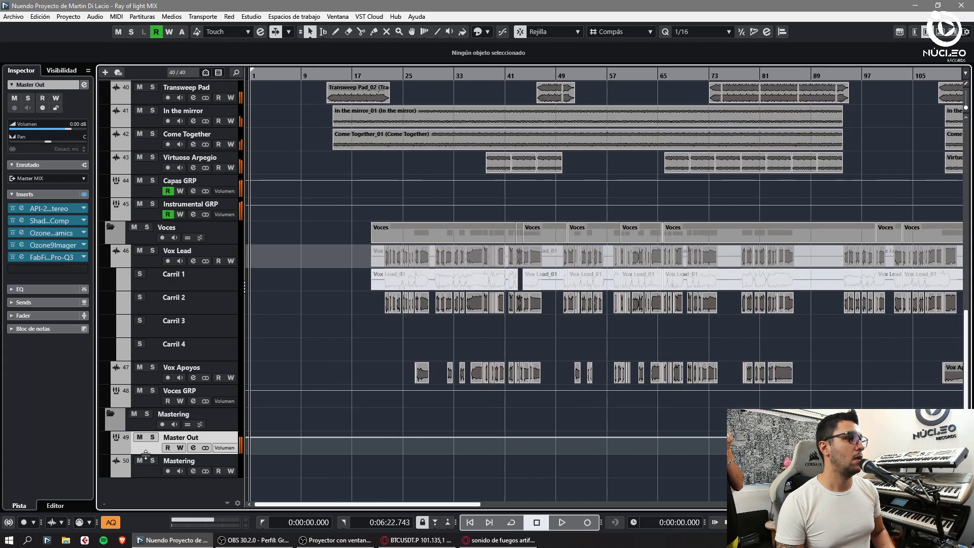
key(h)
key(h)
key(h)
- Check the Mastering track, route the Master Out group's output to Mastering Out and start playback from about bar 28
click(154, 469)
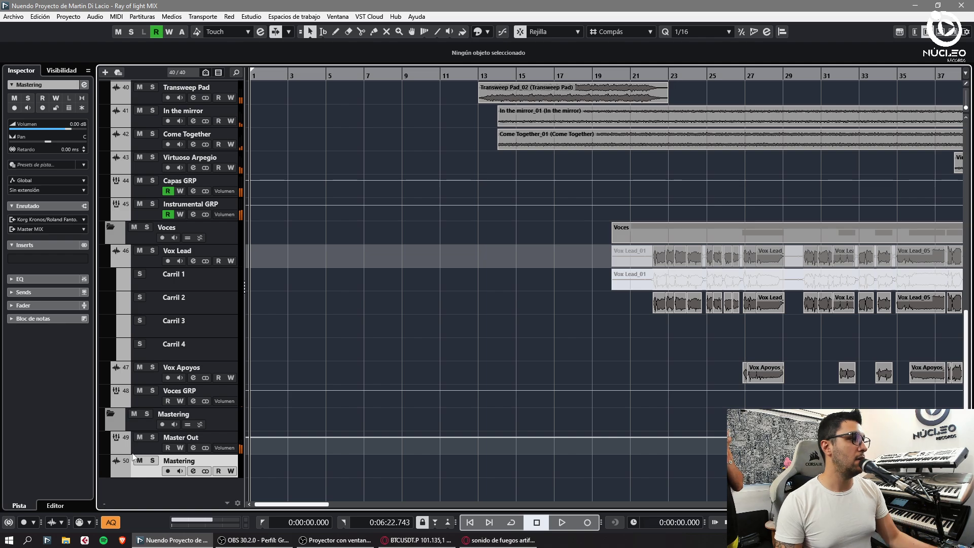
click(147, 450)
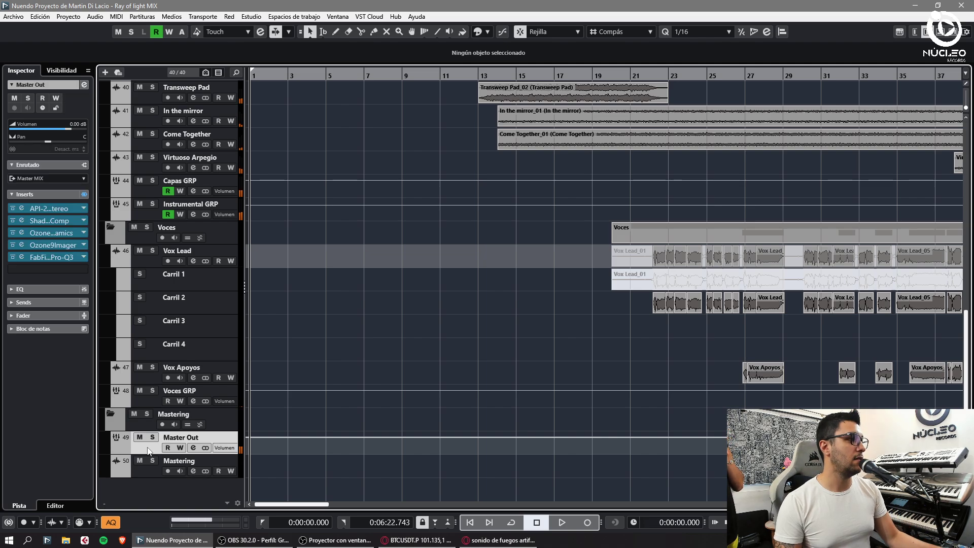
click(53, 180)
click(48, 274)
click(764, 77)
key(space)
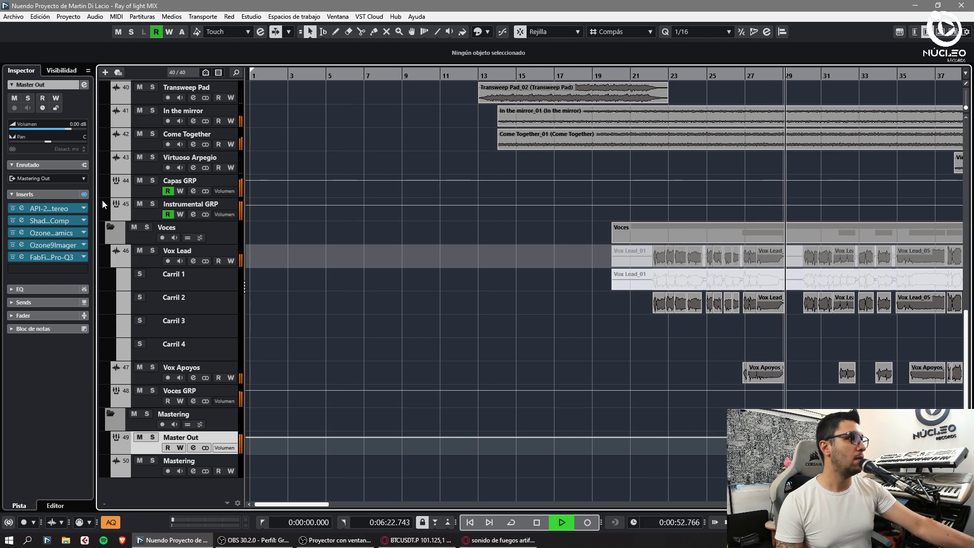
- Set the Master Out volume to -6.00 dB and briefly mute and unmute the group during playback
double_click(75, 125)
text(-6)
key(Return)
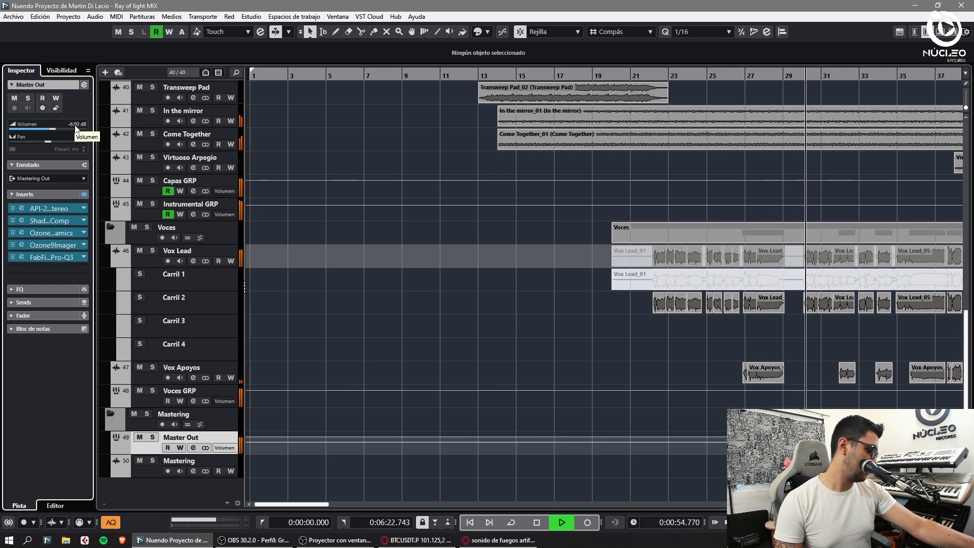
click(141, 437)
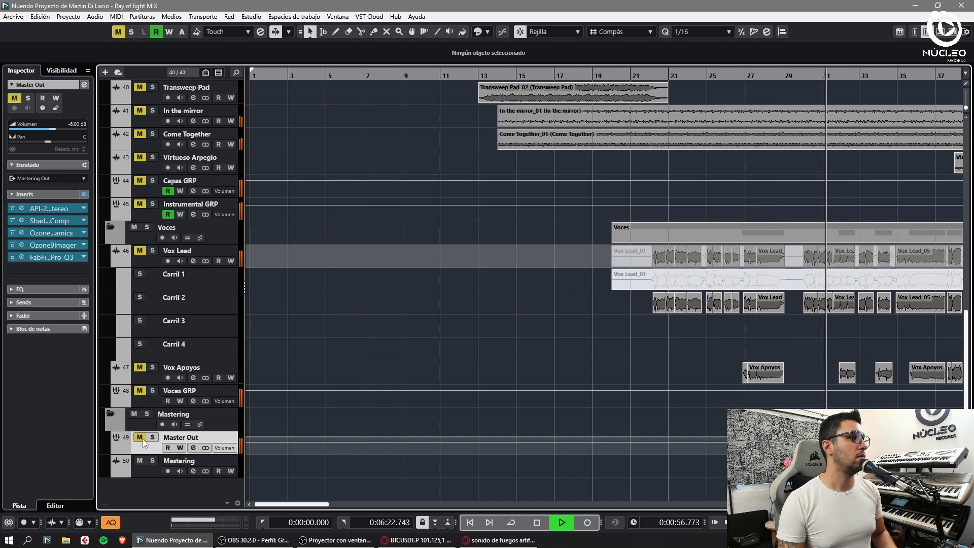
click(141, 437)
key(g)
key(g)
key(g)
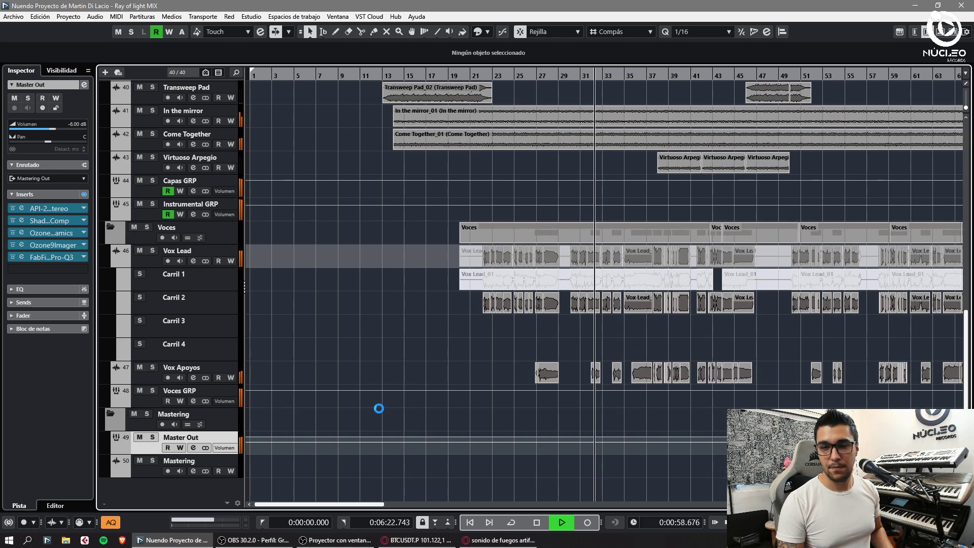
- Bypass all Master Out inserts during playback and re-enable them to compare the processed and unprocessed sound
key(g)
key(g)
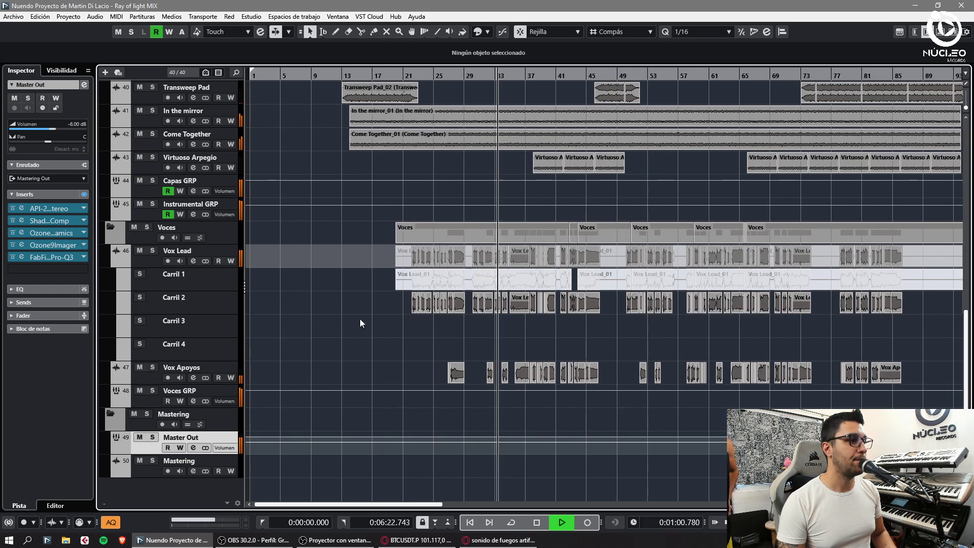
key(h)
key(h)
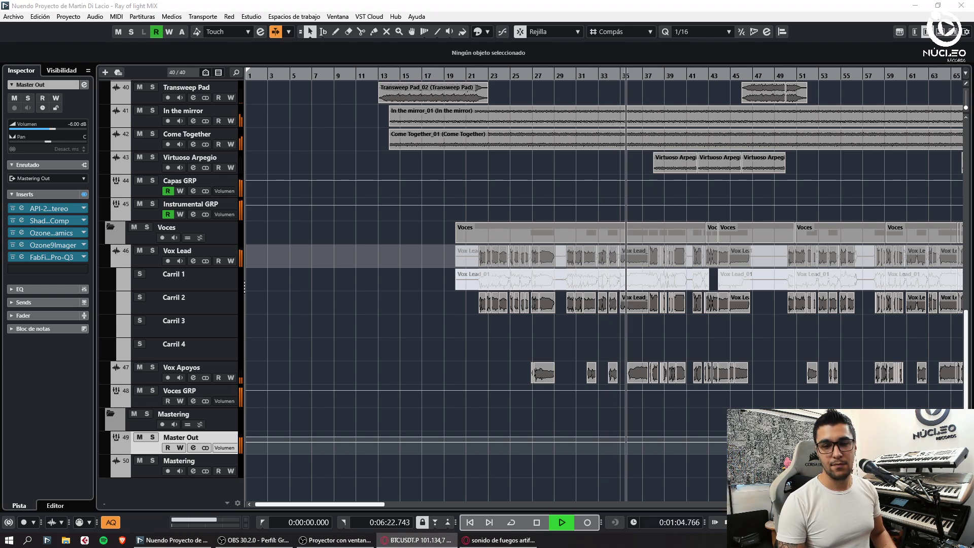
scroll(455, 349, up, 3)
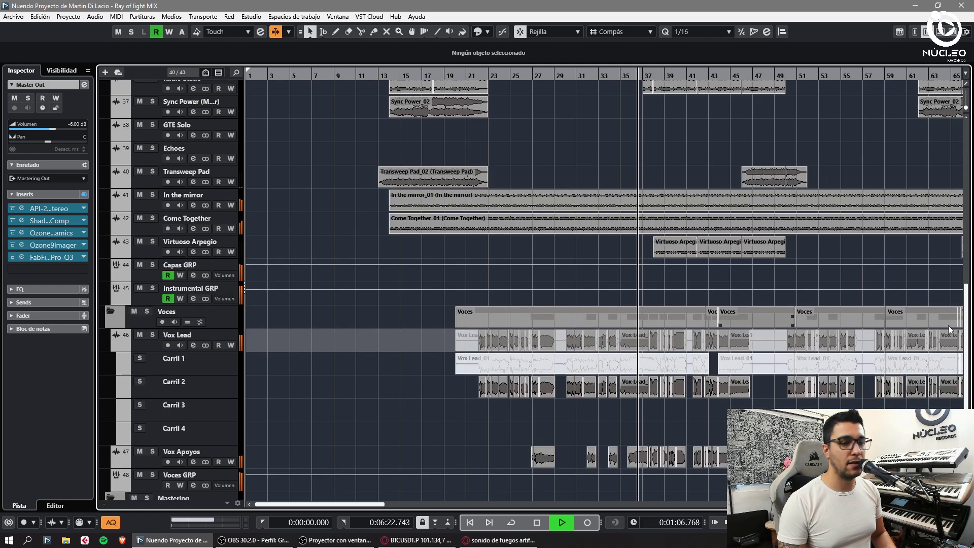
scroll(330, 339, down, 3)
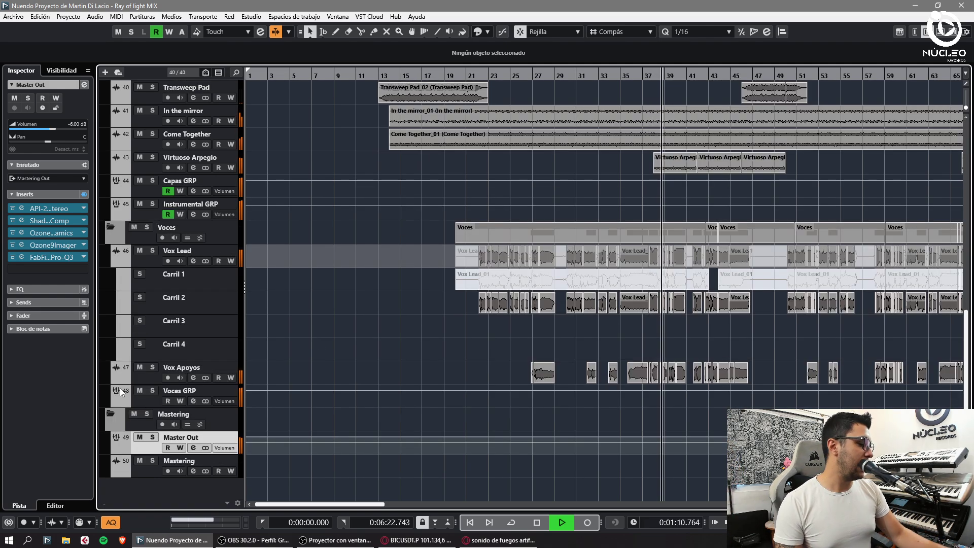
click(83, 195)
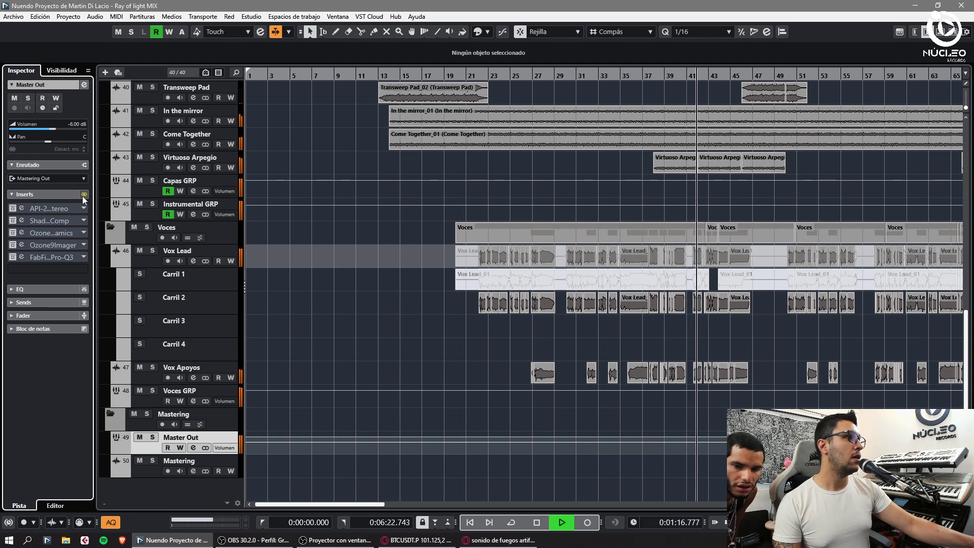
click(84, 195)
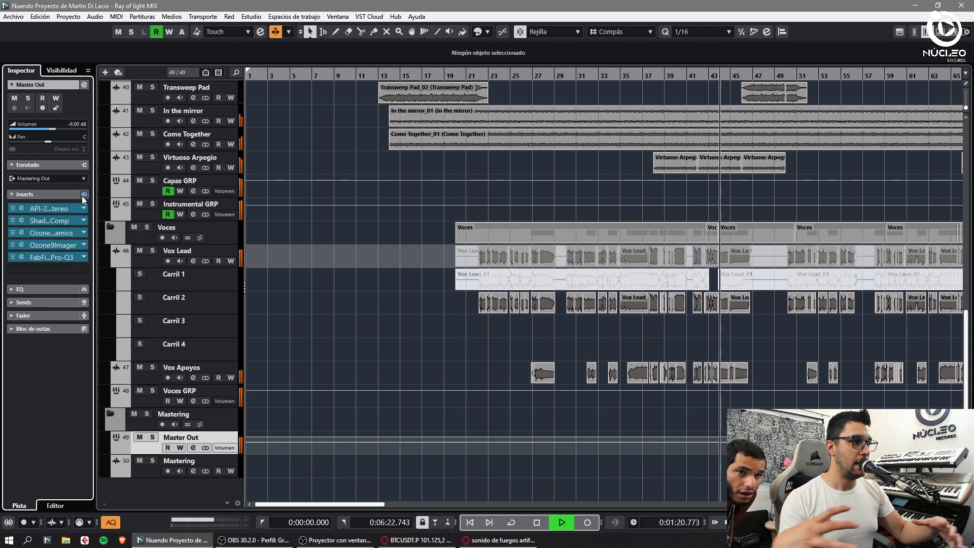
- Select the Mastering track, stop playback and return to the beginning of the project
key(g)
key(g)
key(g)
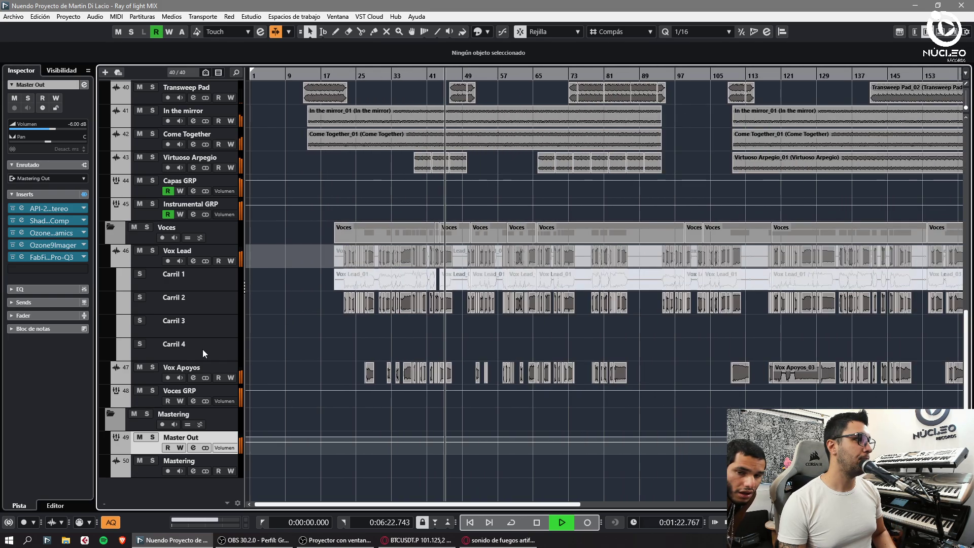
key(h)
key(h)
key(h)
key(h)
key(h)
click(168, 470)
key(space)
key(g)
key(h)
key(h)
key(period)
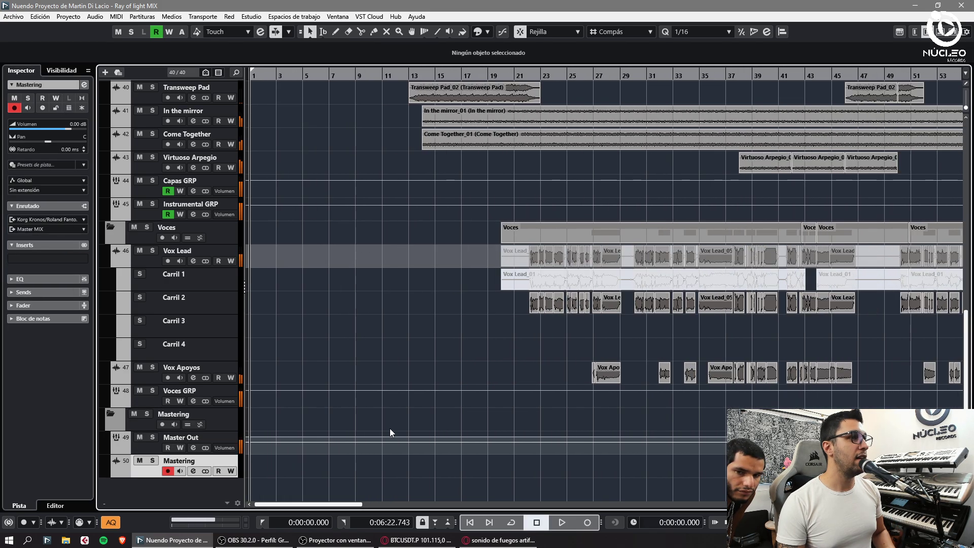
- Check the end of the arrangement near bar 191, return to the project start and enlarge the Mastering track's height
key(g)
key(g)
key(g)
key(g)
key(g)
key(g)
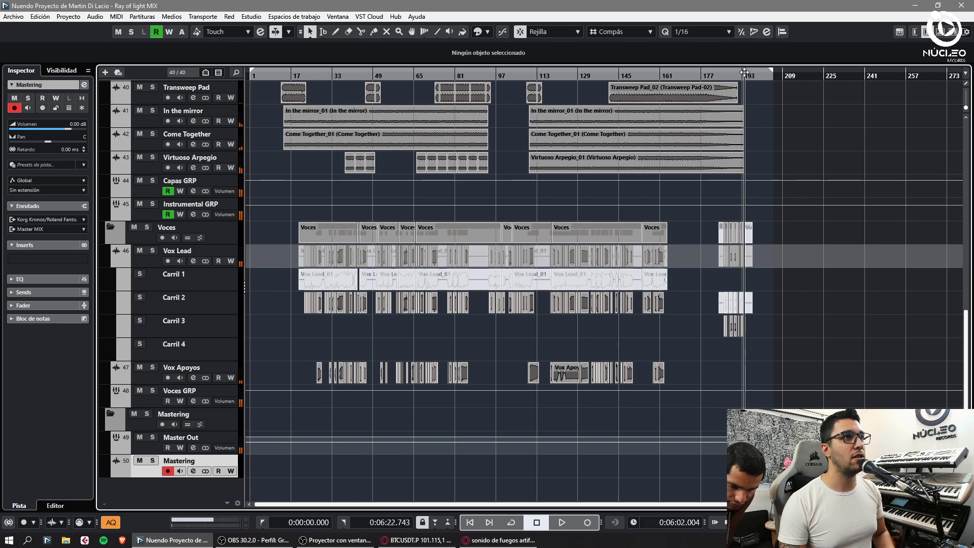
drag(744, 72, 745, 74)
key(period)
key(h)
key(h)
key(z)
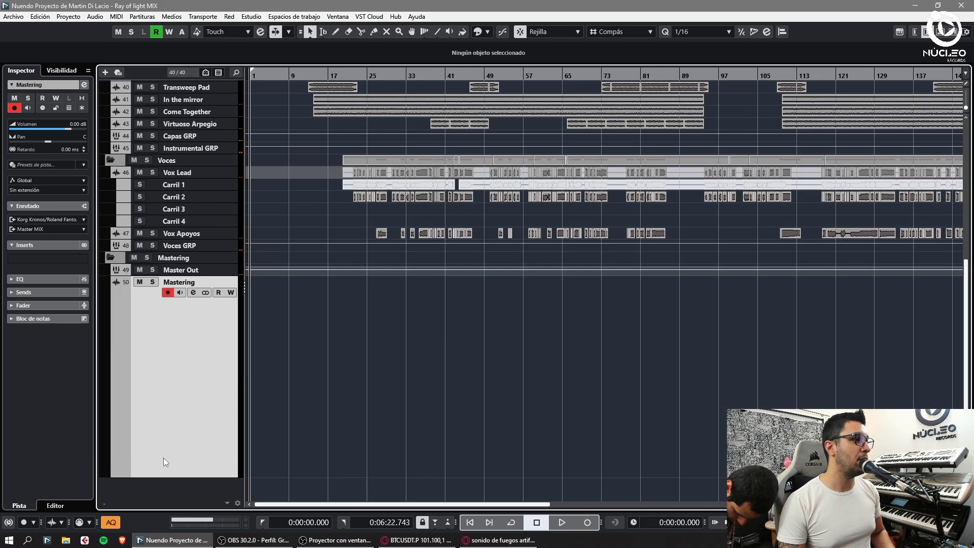
- Set the Mastering track's input routing to the Mastering bus
key(h)
key(h)
key(h)
click(53, 220)
click(65, 340)
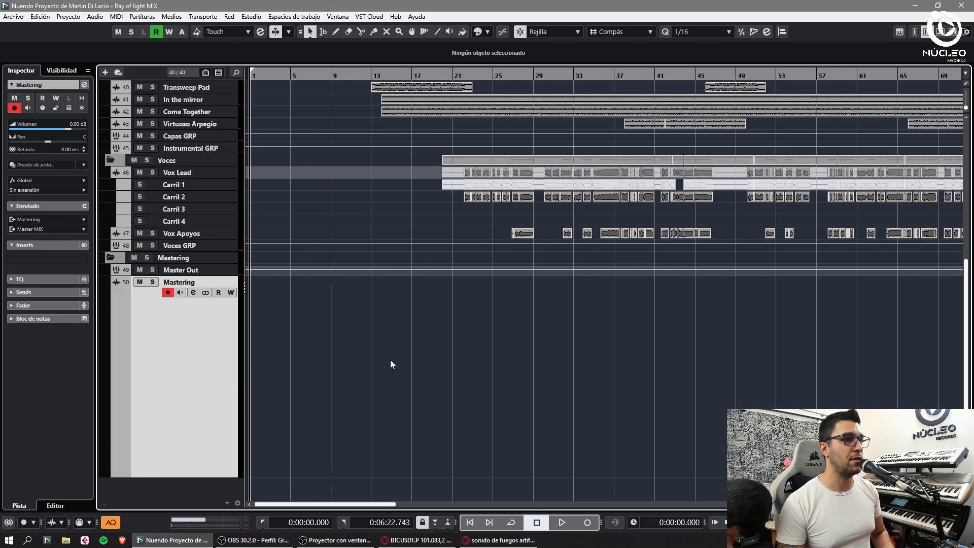
- Start recording onto the Mastering track from the beginning of the project
key(h)
key(h)
key(h)
key(h)
key(h)
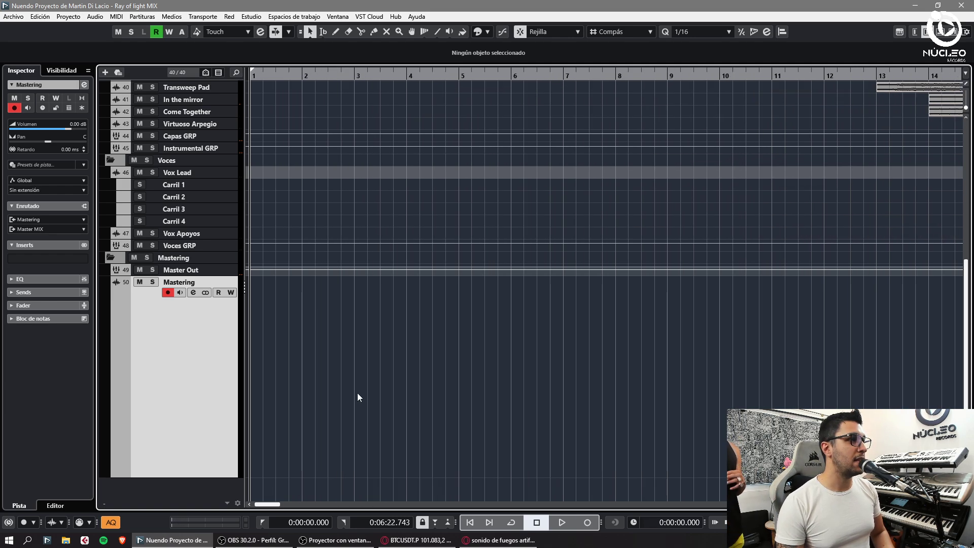
key(h)
key(KP_Multiply)
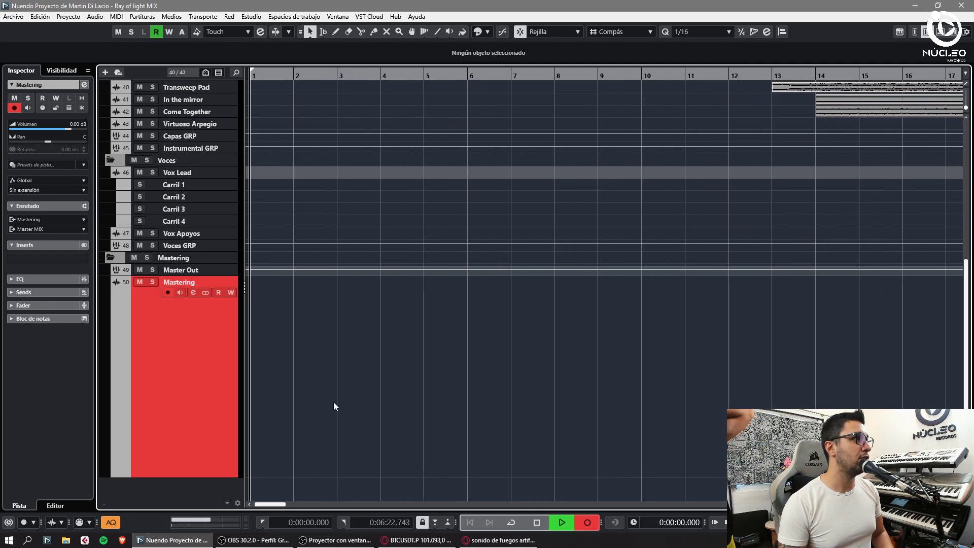
key(h)
key(h)
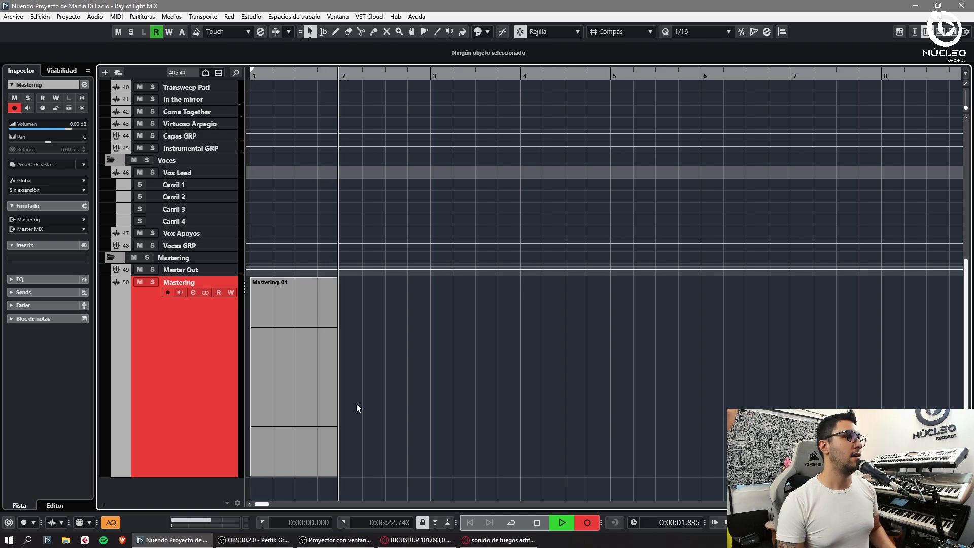
- Open the Ozone 9 Imager insert of the Master Out group, move its window aside and reselect the Mastering track
key(g)
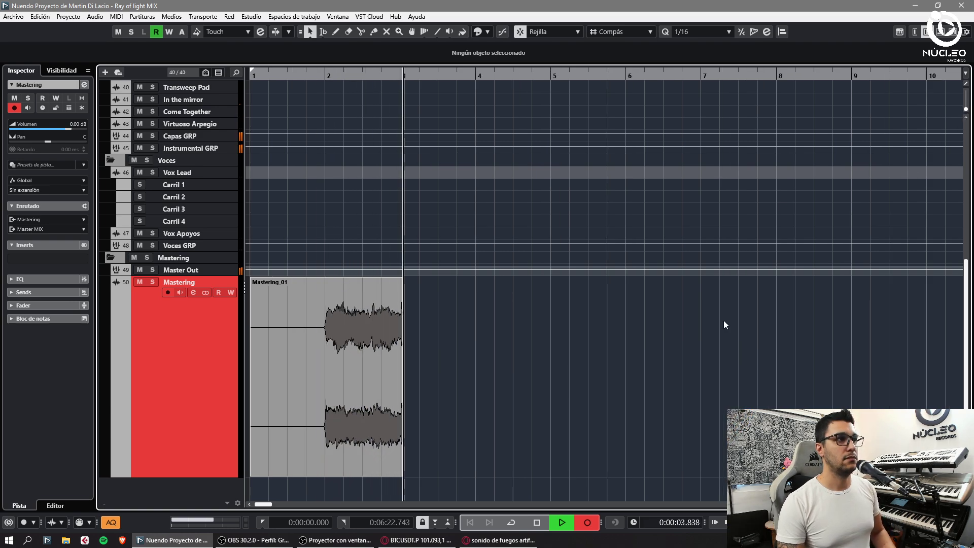
key(g)
key(g)
key(g)
key(g)
key(g)
key(g)
key(g)
key(g)
click(173, 270)
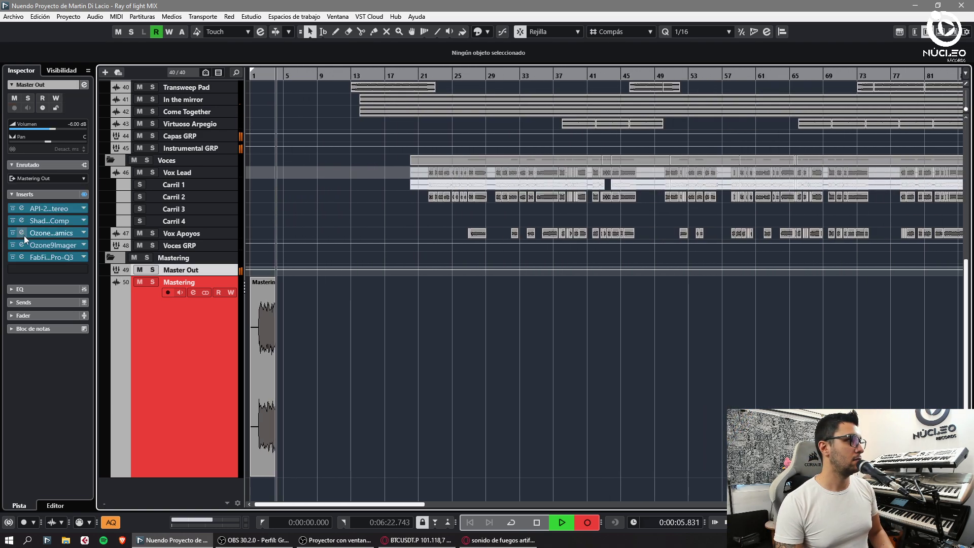
click(22, 245)
drag(325, 51, 270, 34)
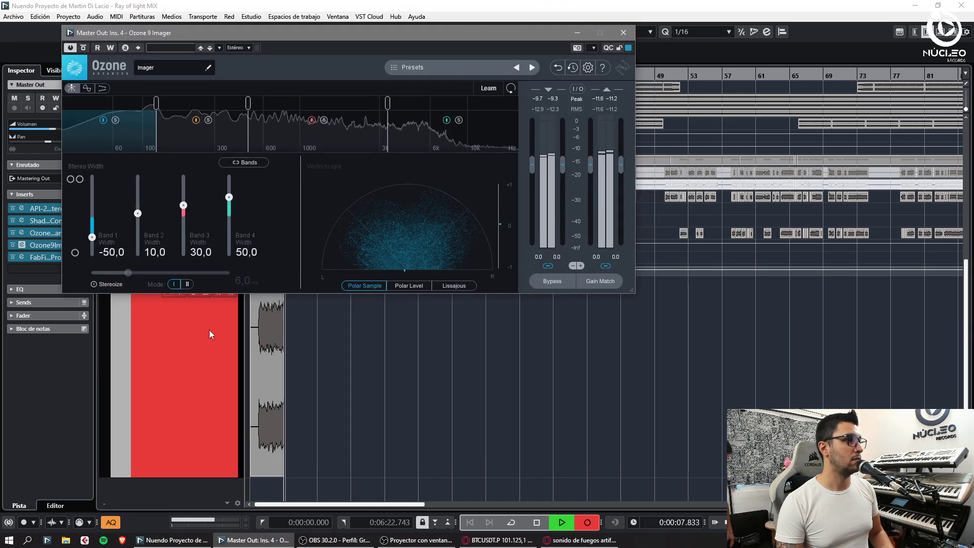
click(209, 330)
click(252, 540)
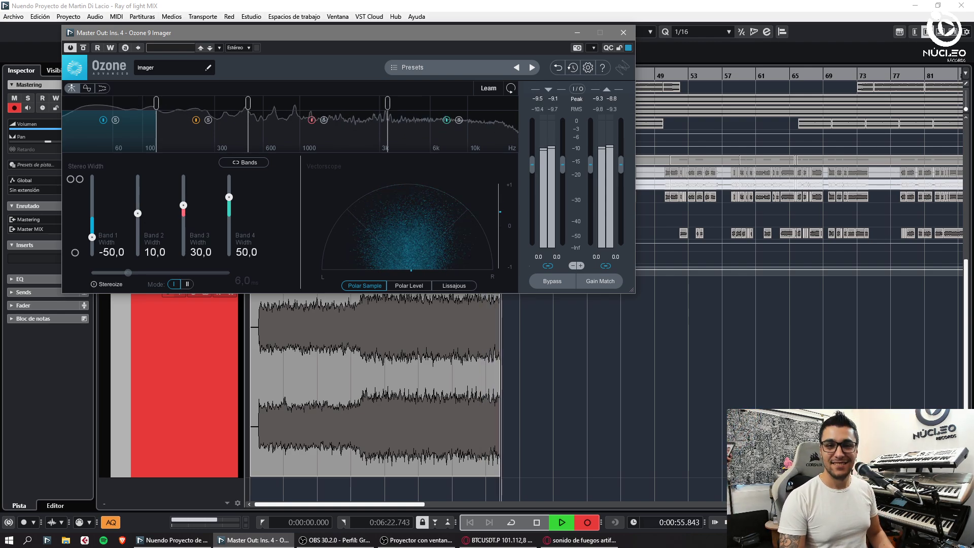
- Watch the stereo image in Ozone 9 Imager while recording continues, and close the plug-in window
key(alt+Tab)
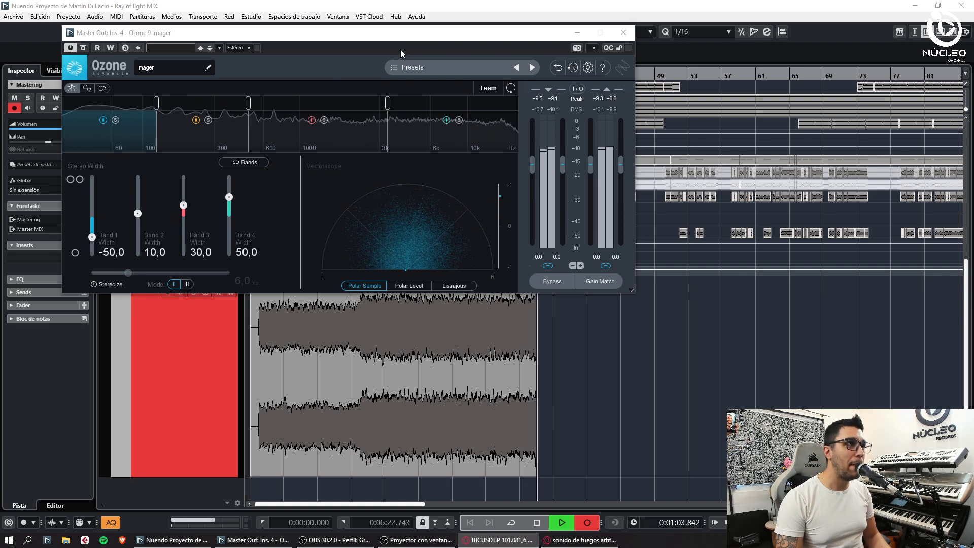
click(410, 35)
click(362, 540)
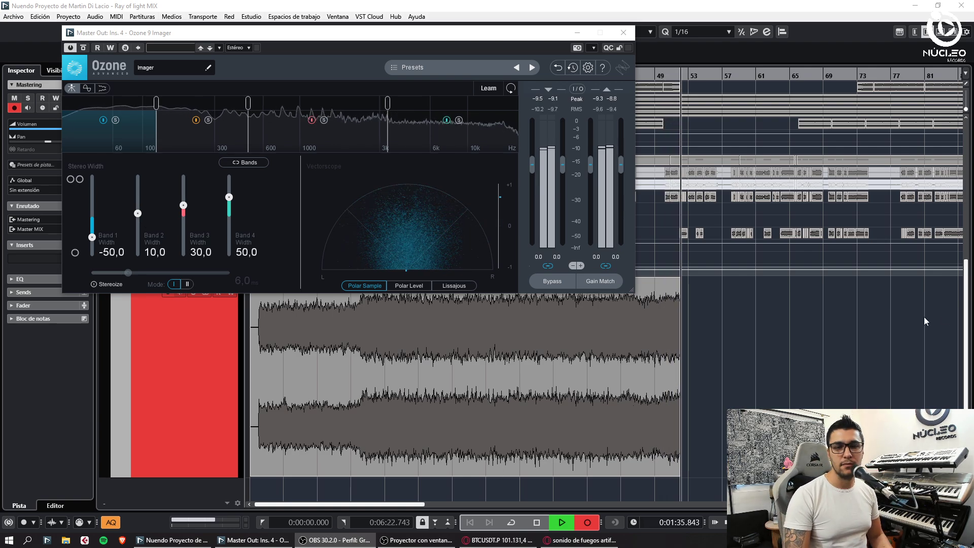
click(488, 44)
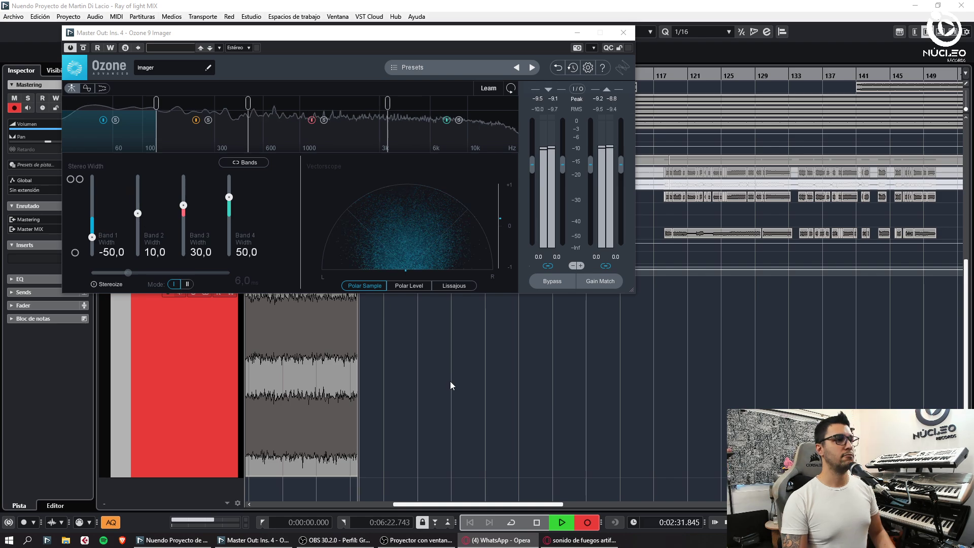
click(623, 32)
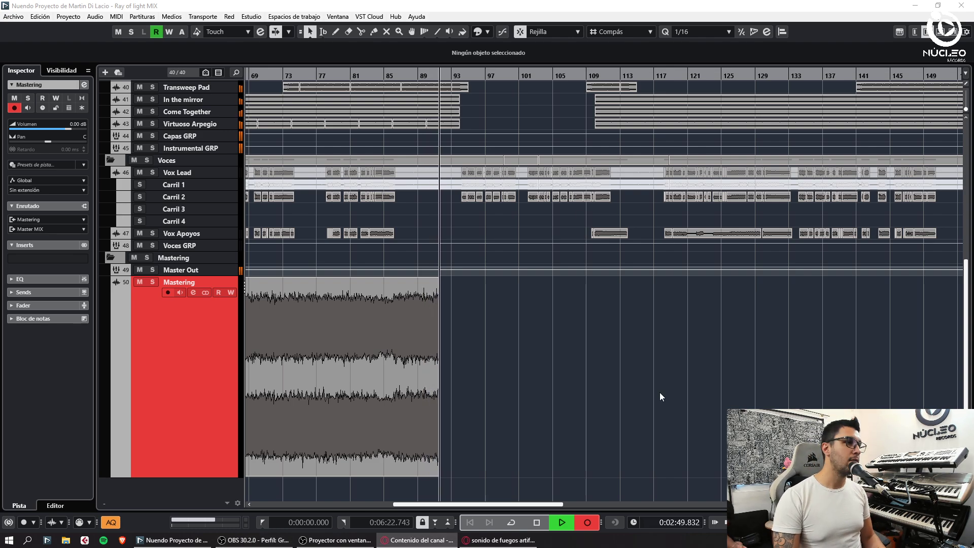
- Examine the waveform being recorded on the Mastering track around bars 53 to 105
click(703, 403)
key(h)
key(h)
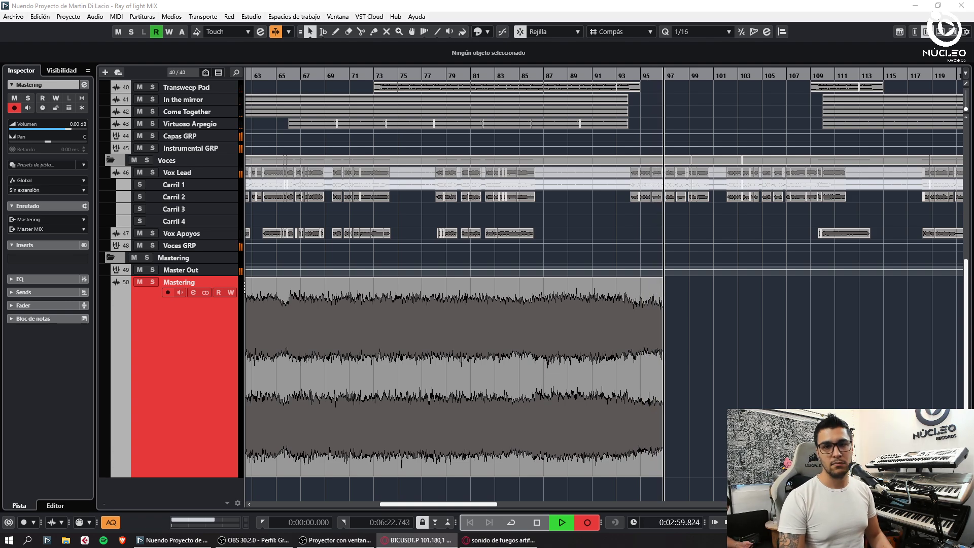
click(751, 365)
key(g)
key(g)
key(g)
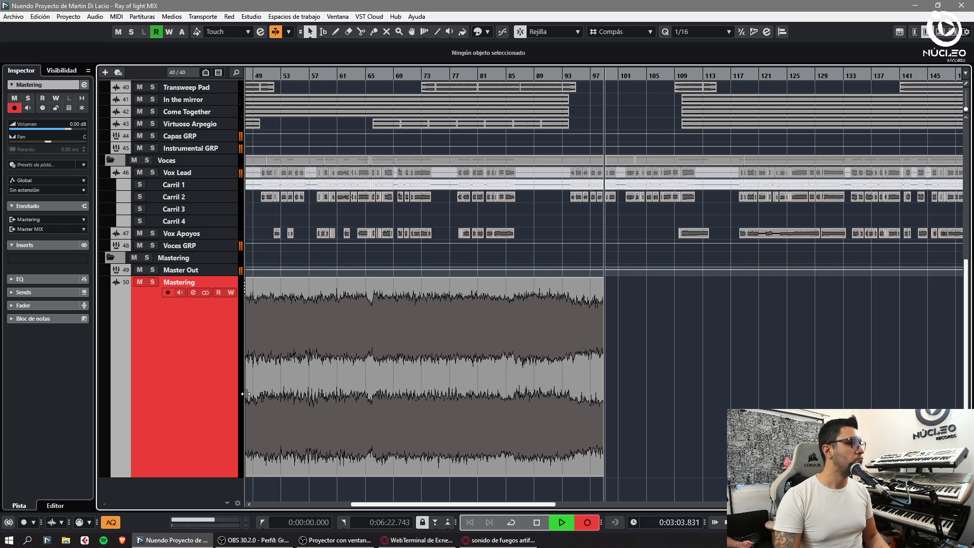
key(h)
key(h)
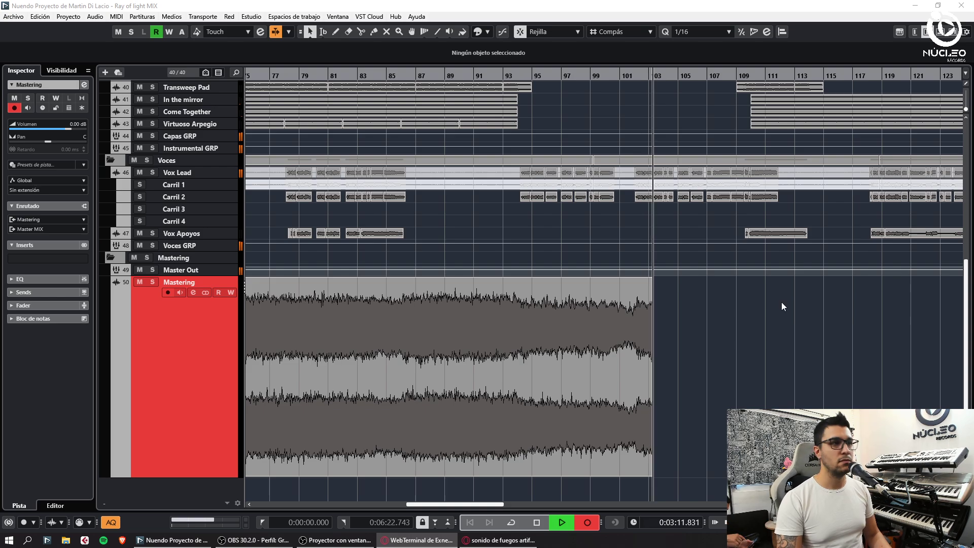
click(707, 393)
key(g)
key(g)
key(g)
key(g)
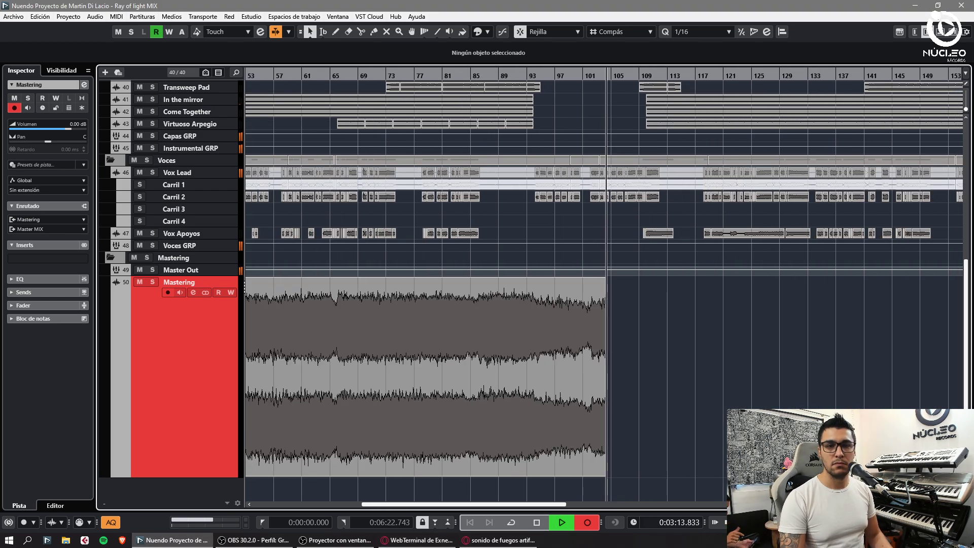
- Switch to the browser window with the fireworks sound page and close it
click(522, 540)
click(961, 5)
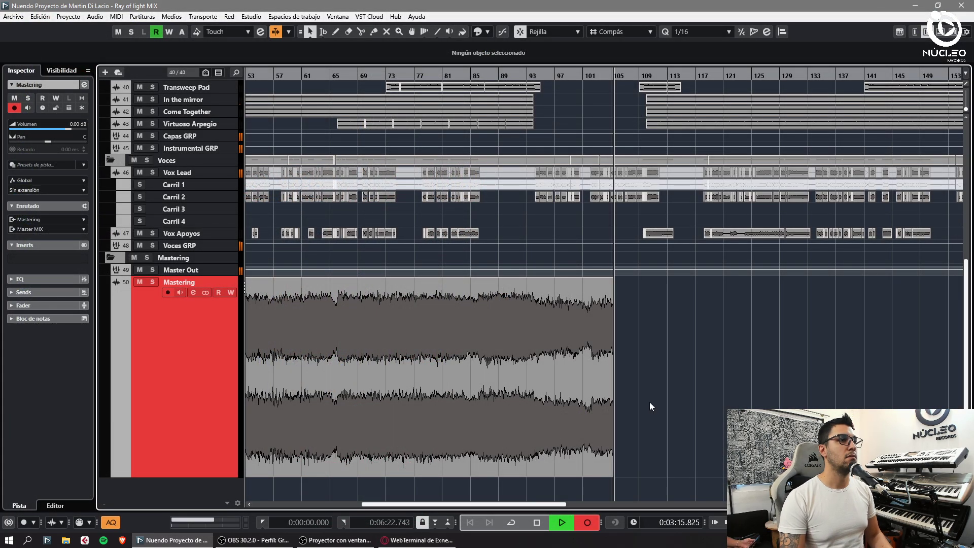
- Open the MixConsole, review the channels' inserts and levels from Drums Comp to the master channels, and close it
key(F3)
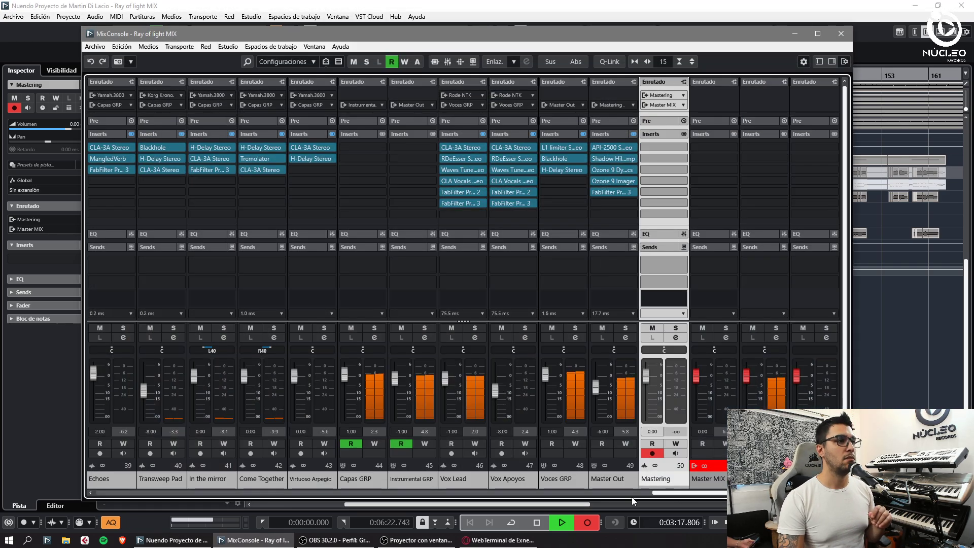
drag(632, 501, 522, 506)
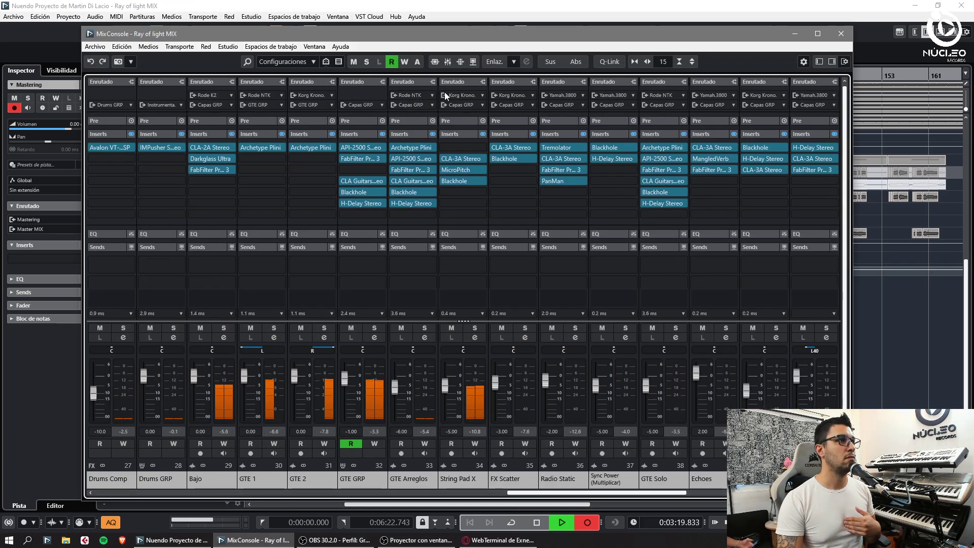
drag(431, 33, 361, 8)
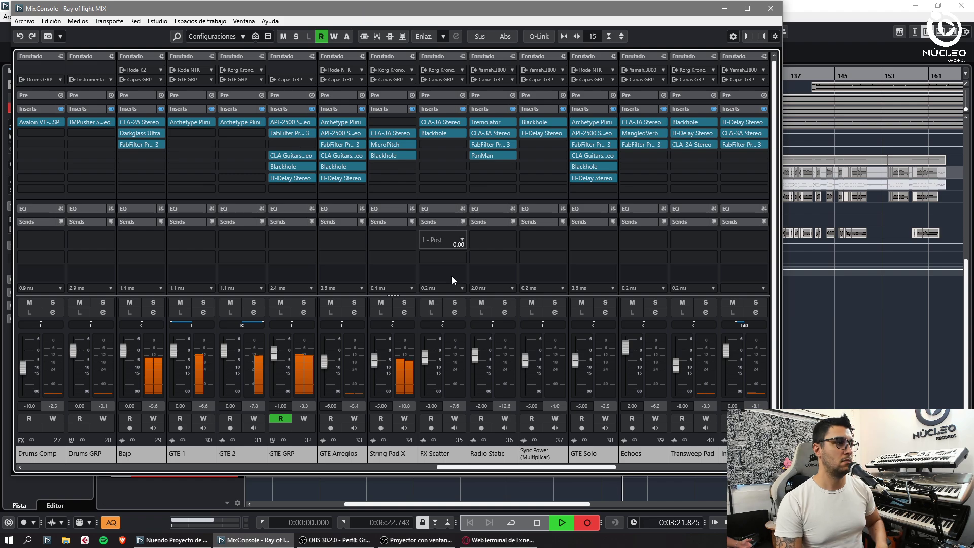
drag(467, 471, 514, 474)
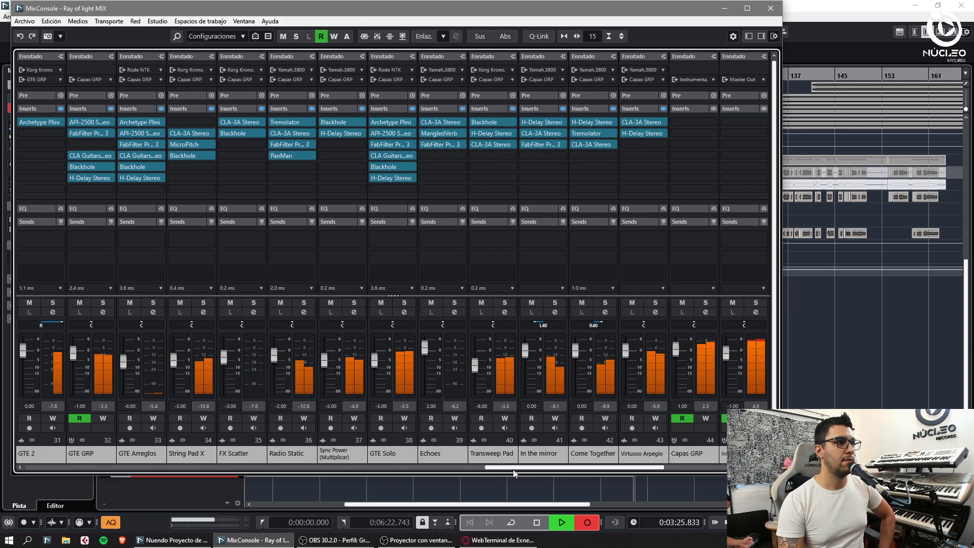
click(769, 14)
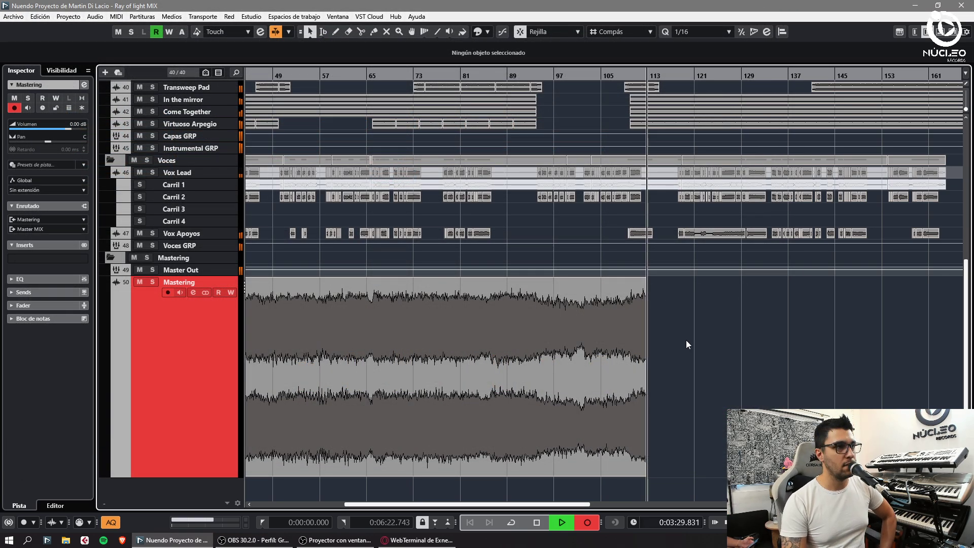
- Examine the ongoing Mastering recording against the rest of the arrangement up to the project's end
scroll(753, 383, up, 2)
scroll(765, 385, down, 2)
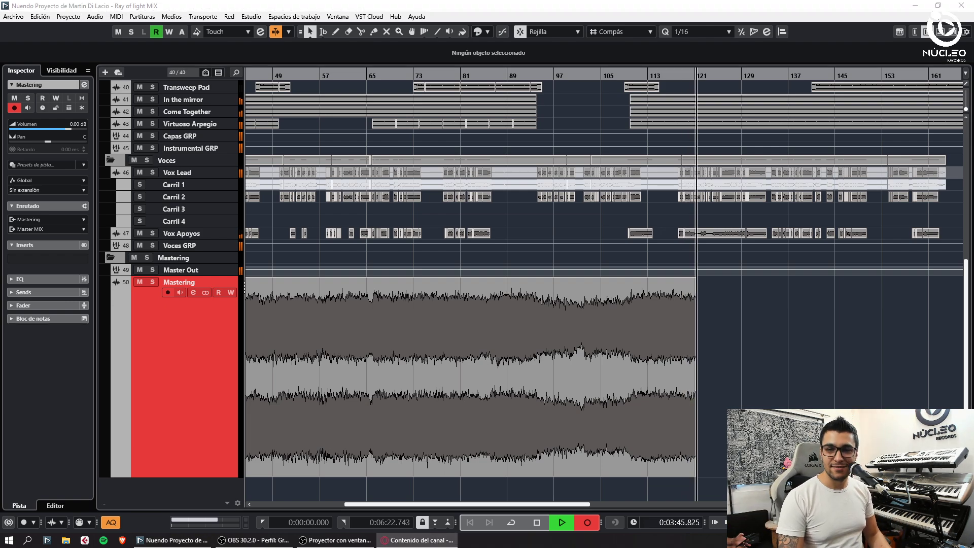
key(g)
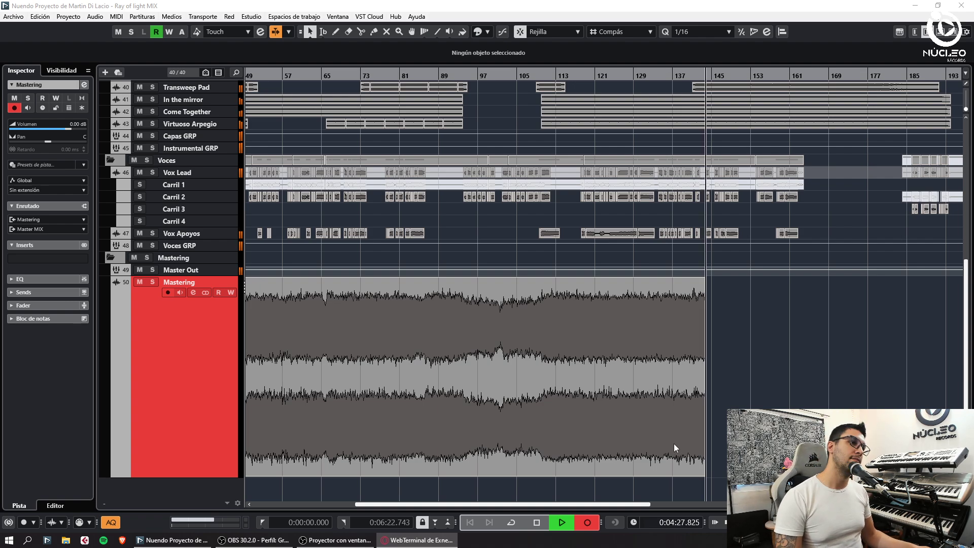
key(g)
key(g)
key(g)
key(g)
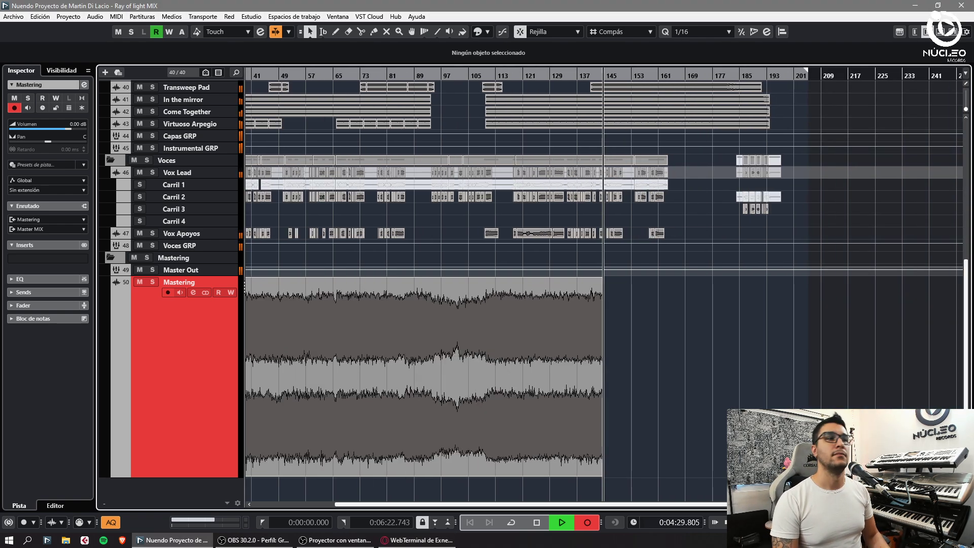
- Examine the waveform being recorded on the Mastering track around bars 109 to 157 against the vocal and instrument events
key(h)
key(h)
key(h)
key(h)
key(h)
key(g)
key(g)
key(g)
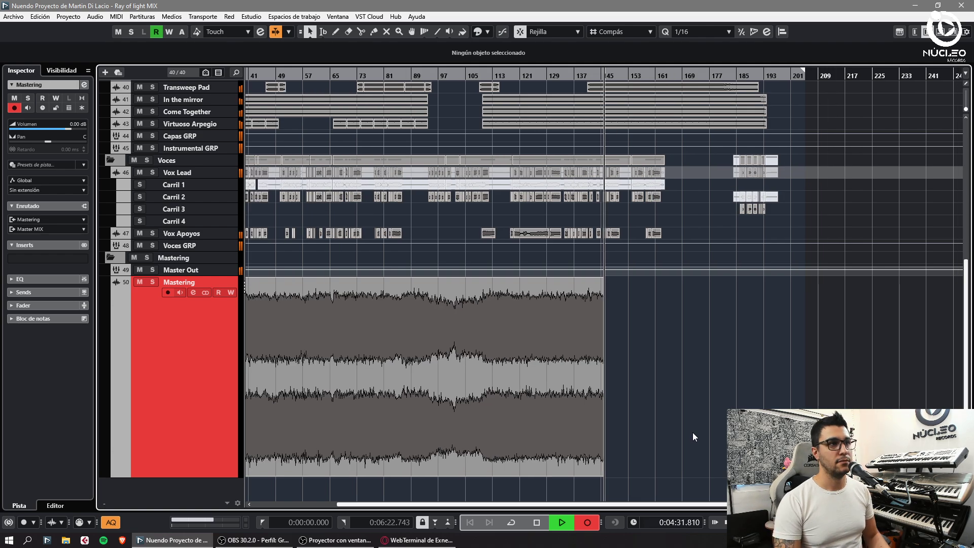
key(h)
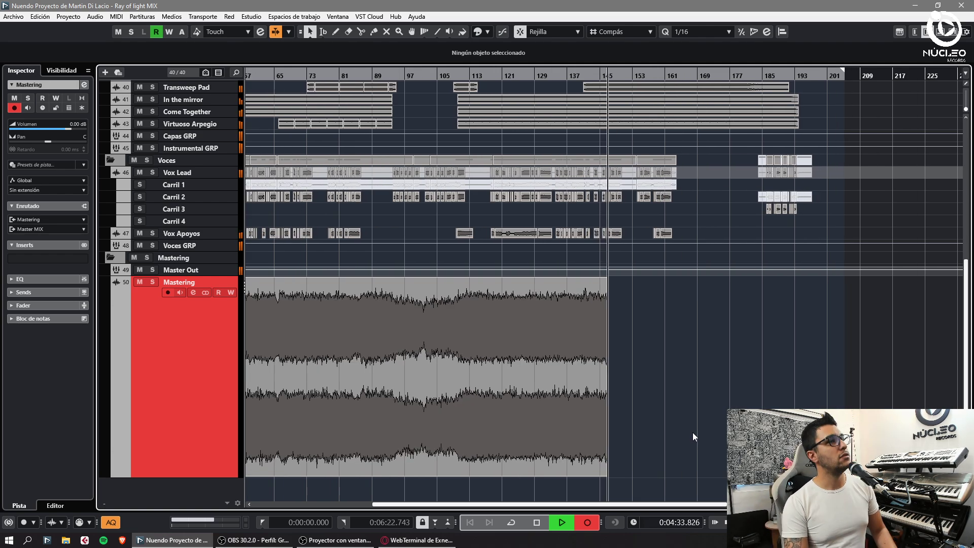
key(h)
key(g)
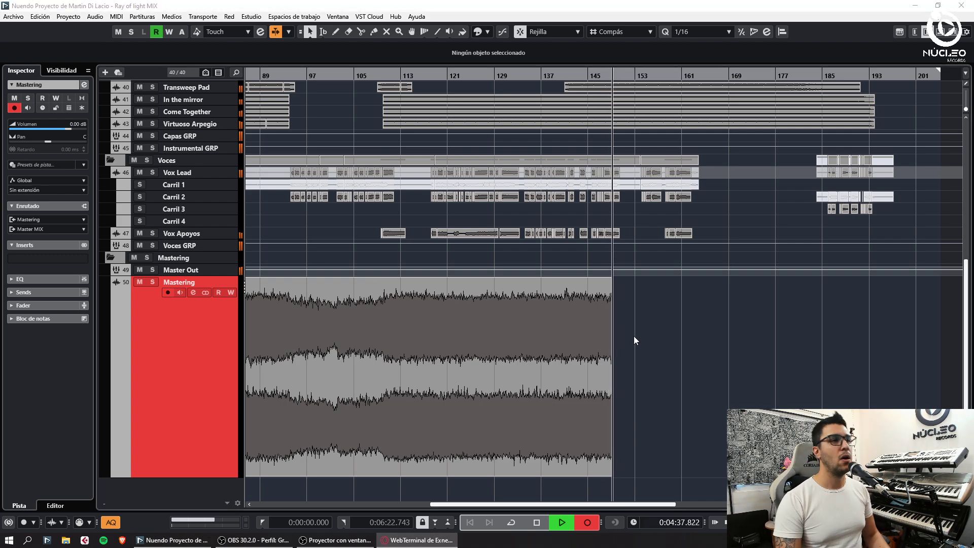
key(h)
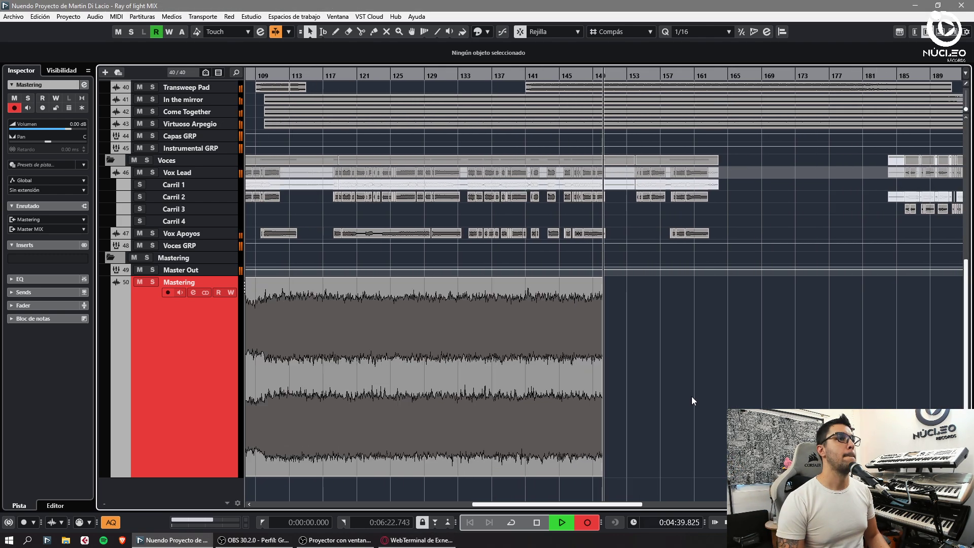
key(g)
key(g)
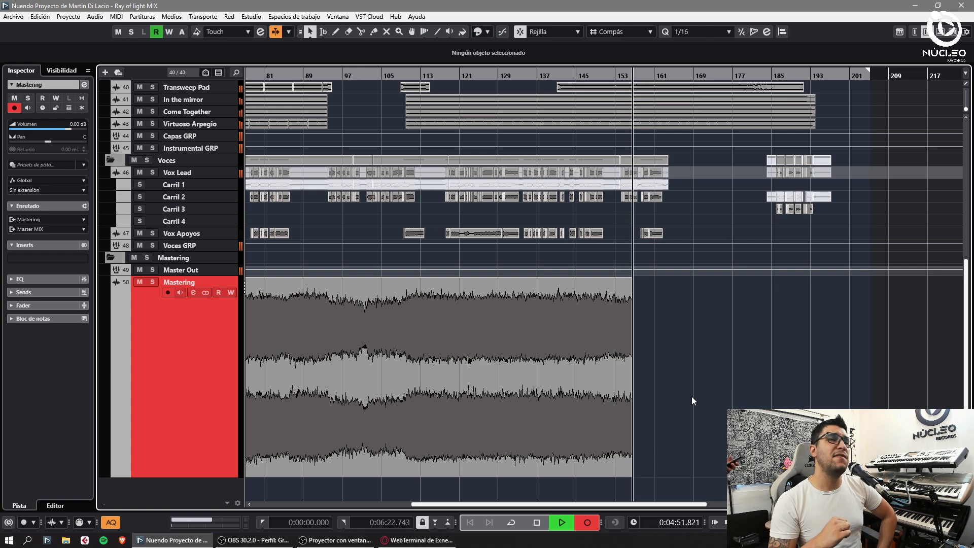
- Open the MixConsole, check the levels from the instrument channels through Master MIX and Mastering Out, and close it
click(243, 541)
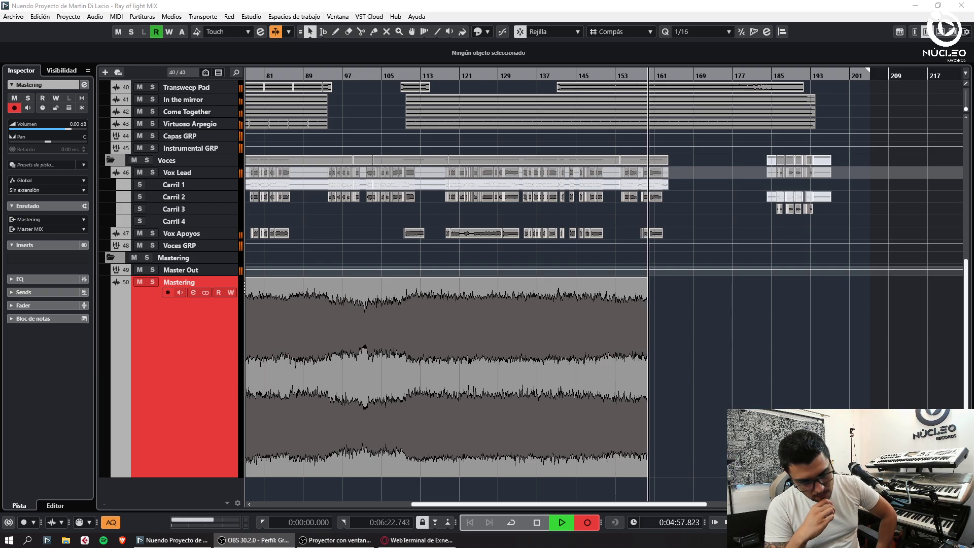
click(556, 20)
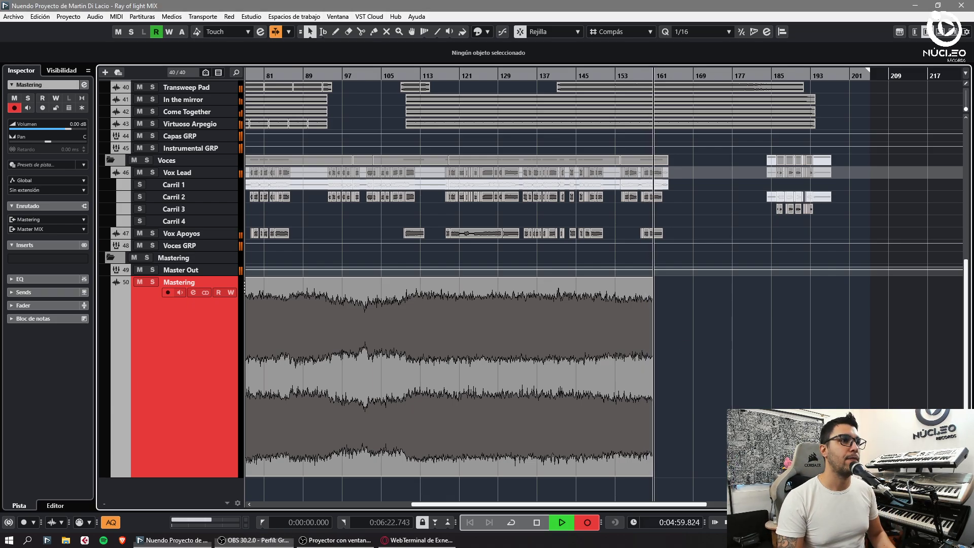
key(F3)
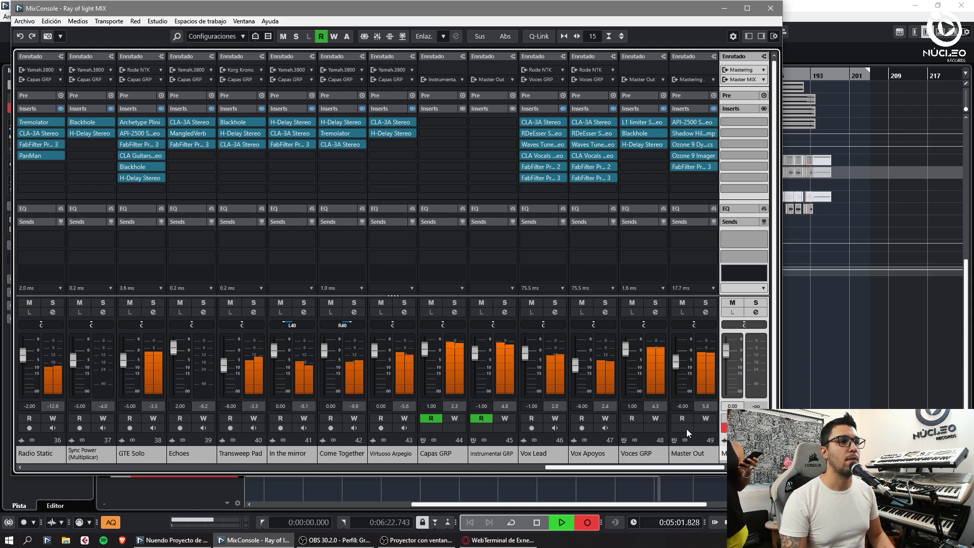
drag(700, 467, 739, 468)
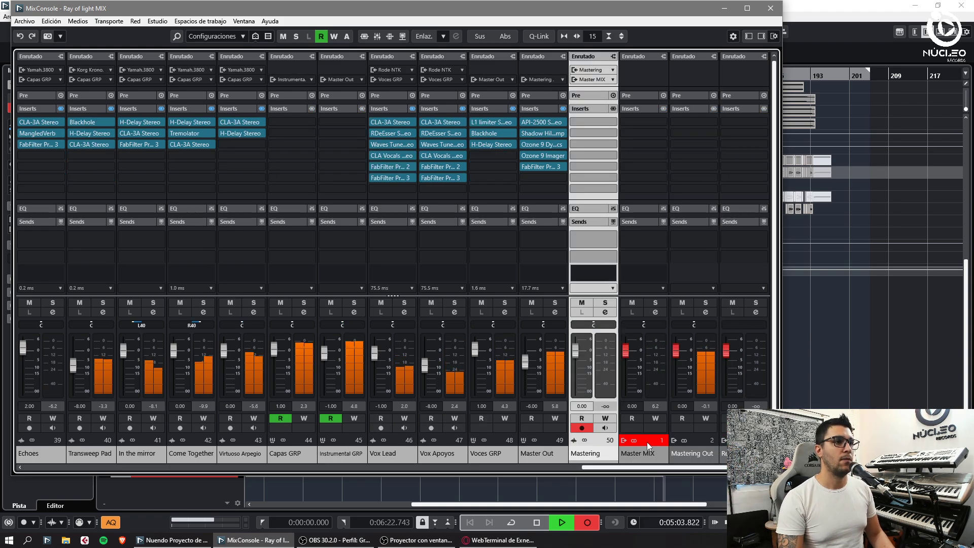
key(F3)
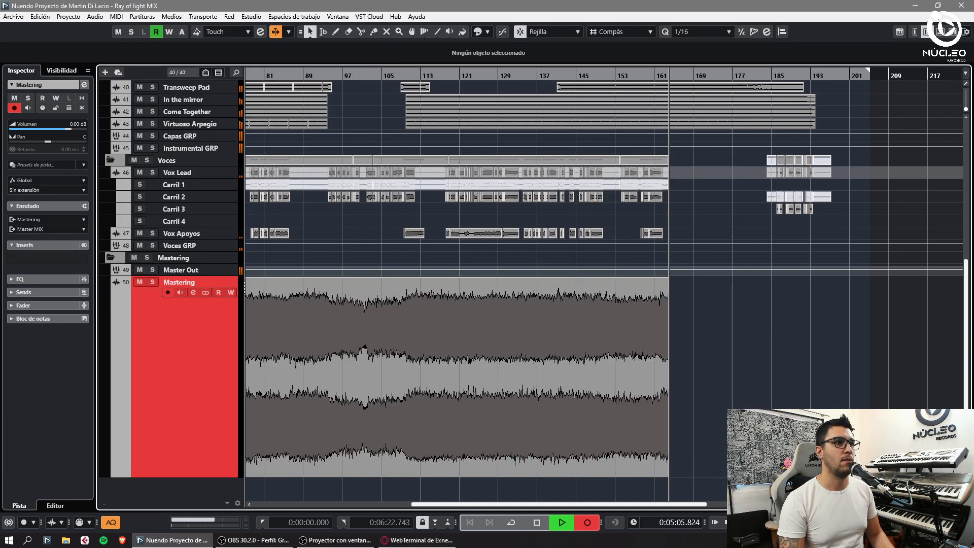
- Reopen the MixConsole, review the levels of the instrument, group and vocal channels leading to Master Out, and close it
key(g)
key(g)
key(g)
key(F3)
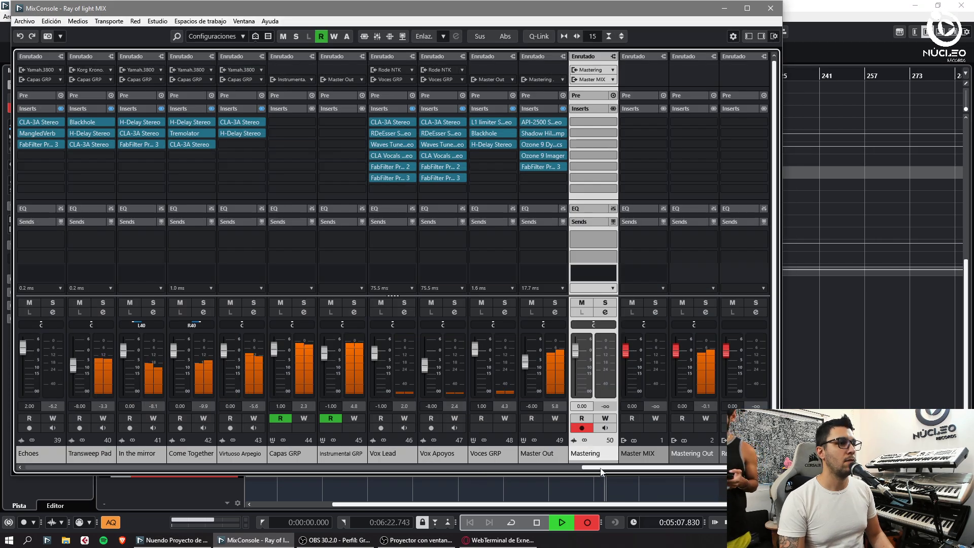
drag(601, 471, 571, 476)
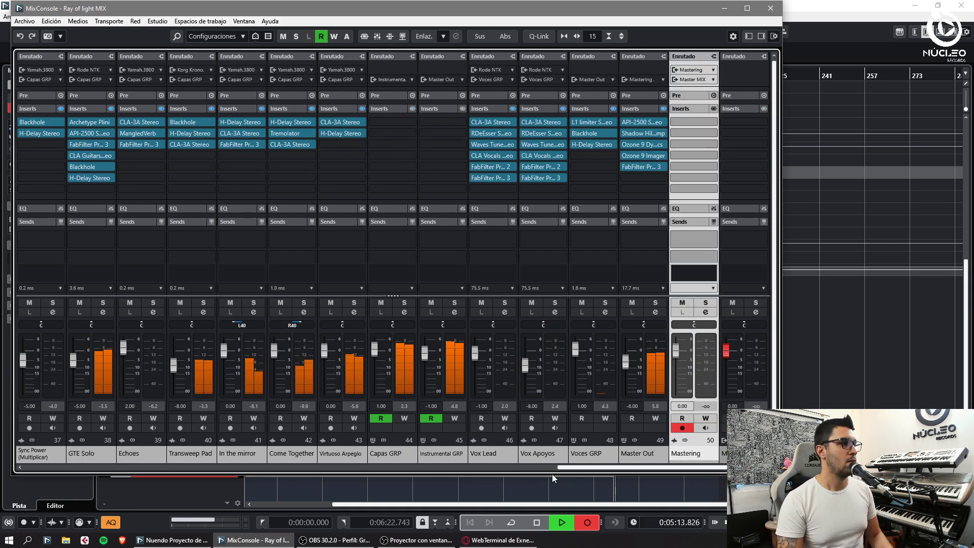
key(F3)
key(F3)
key(F3)
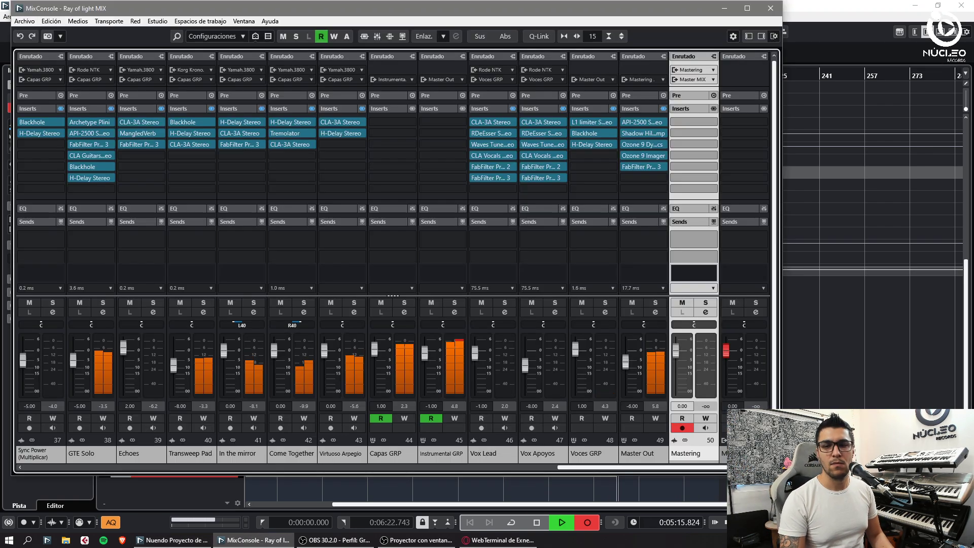
- Examine the ongoing Mastering recording around bars 161 to 189, where the final vocal section begins
key(h)
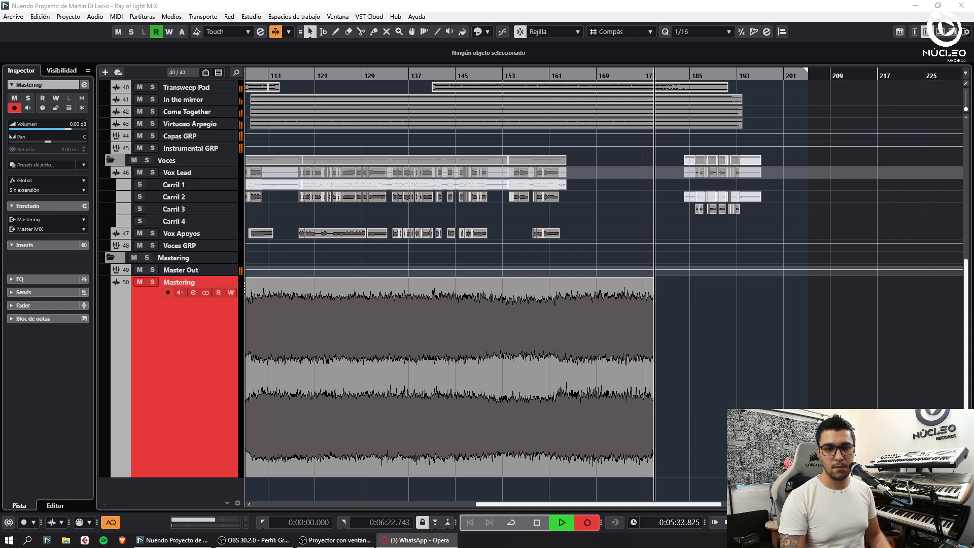
click(857, 407)
key(h)
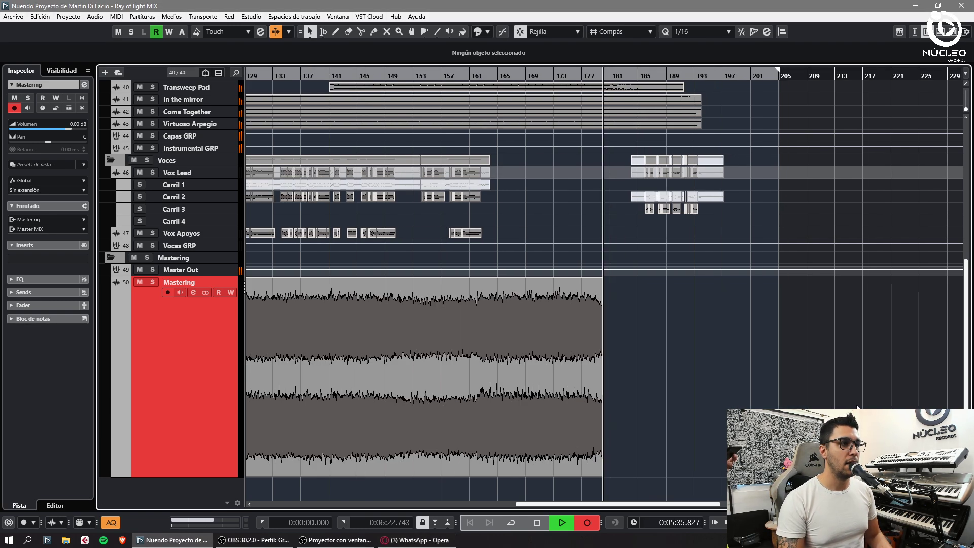
key(h)
key(g)
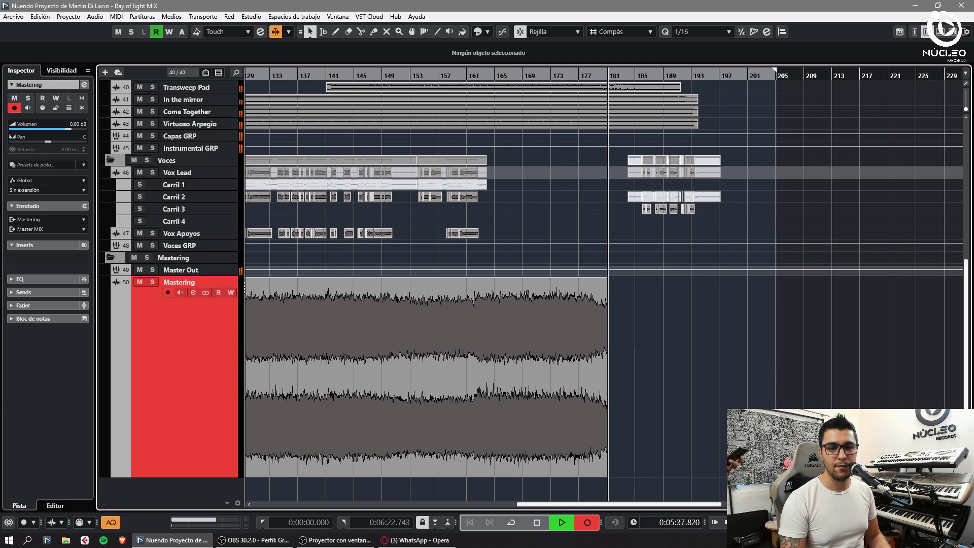
key(h)
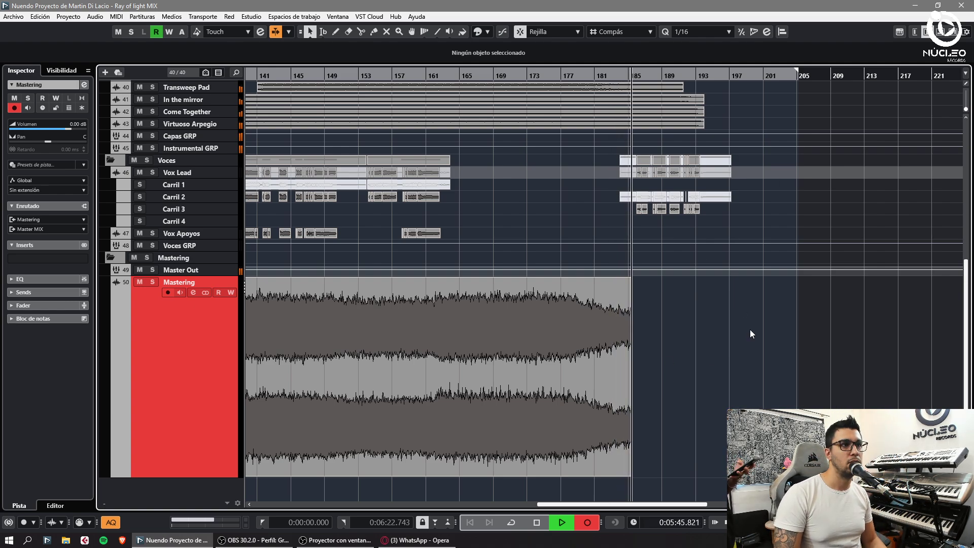
key(h)
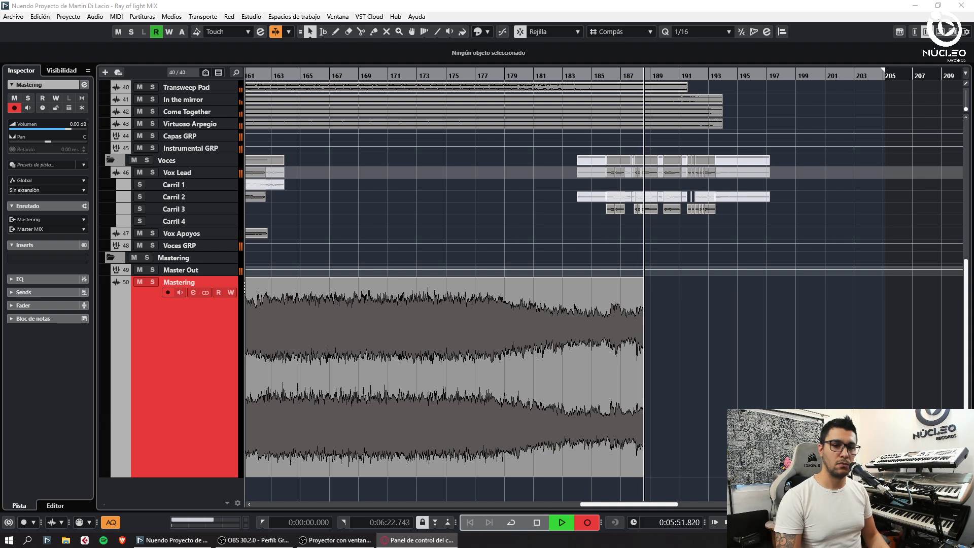
click(814, 353)
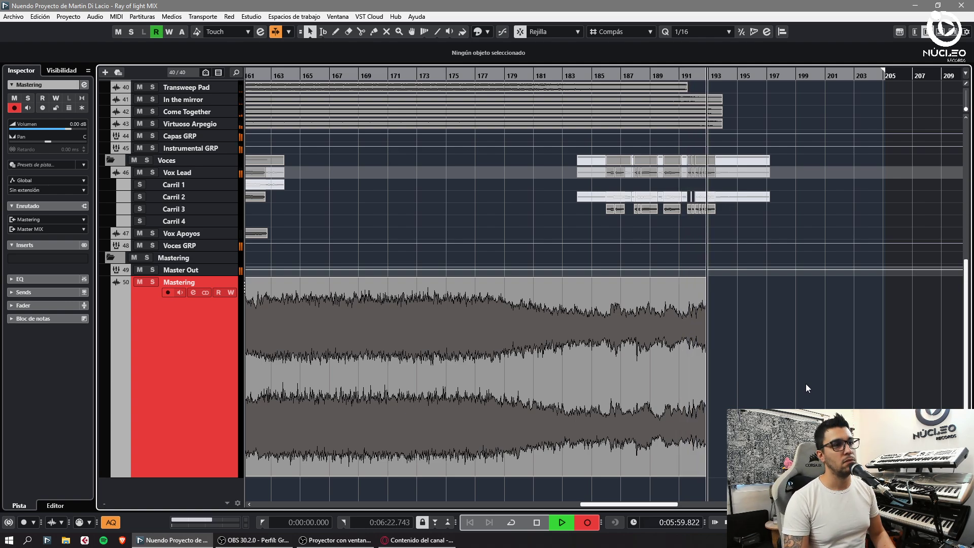
- Examine the closing fade of the Mastering recording around bars 183 to 199, past the last events
key(g)
key(g)
key(g)
key(g)
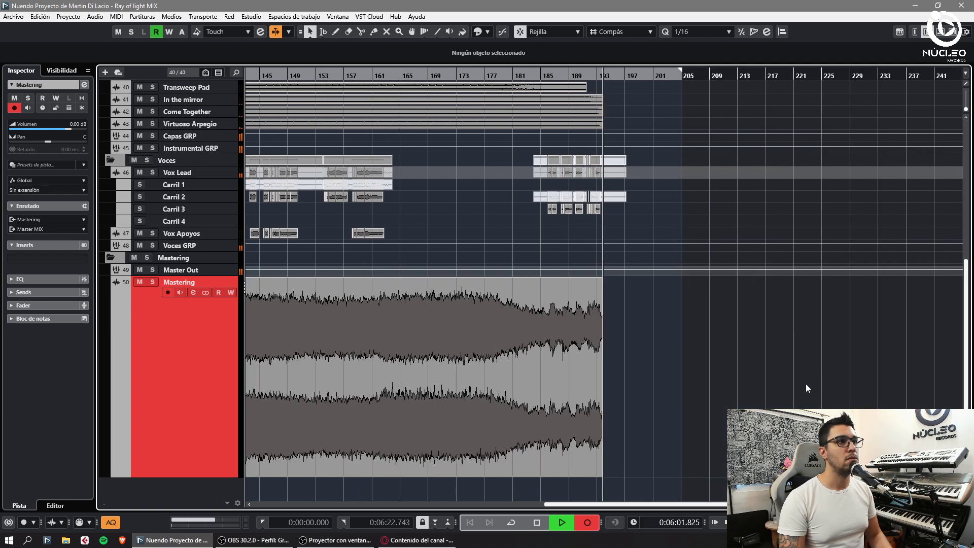
key(h)
key(h)
key(g)
key(h)
key(h)
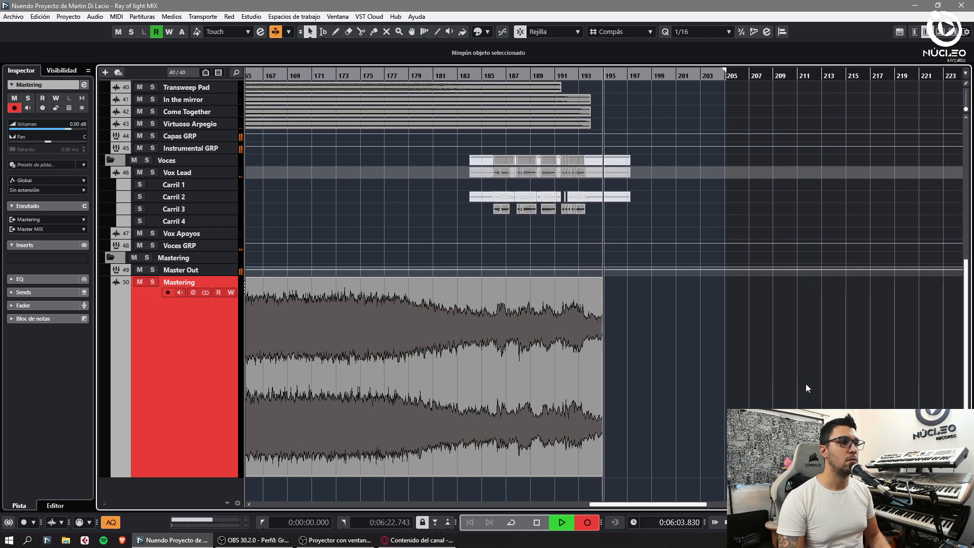
key(g)
key(h)
key(h)
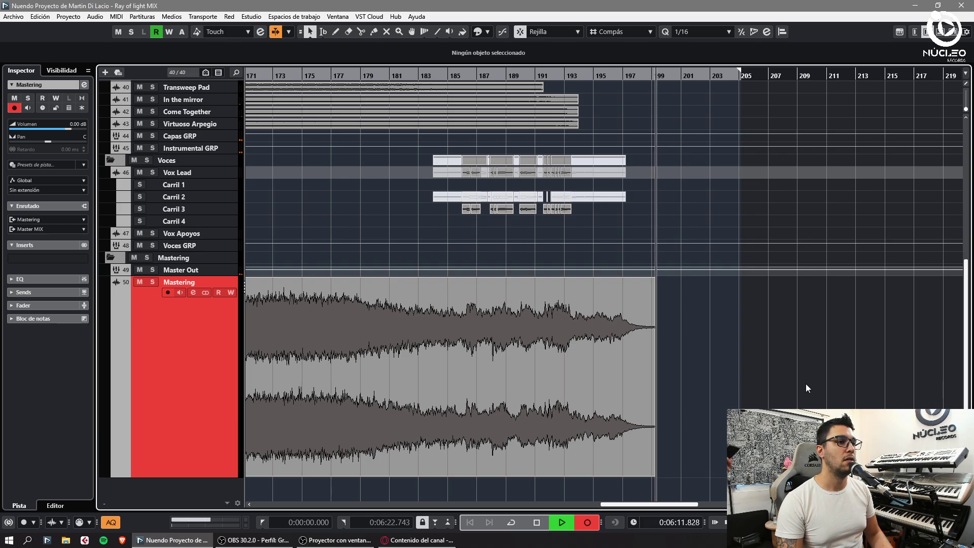
- Stop the Mastering recording after the song's tail at about bar 199 and return to the project start
key(space)
key(period)
key(g)
key(g)
key(g)
key(g)
key(g)
- Mute the Voces GRP along with its vocal tracks, keeping the Mastering track unmuted
click(140, 282)
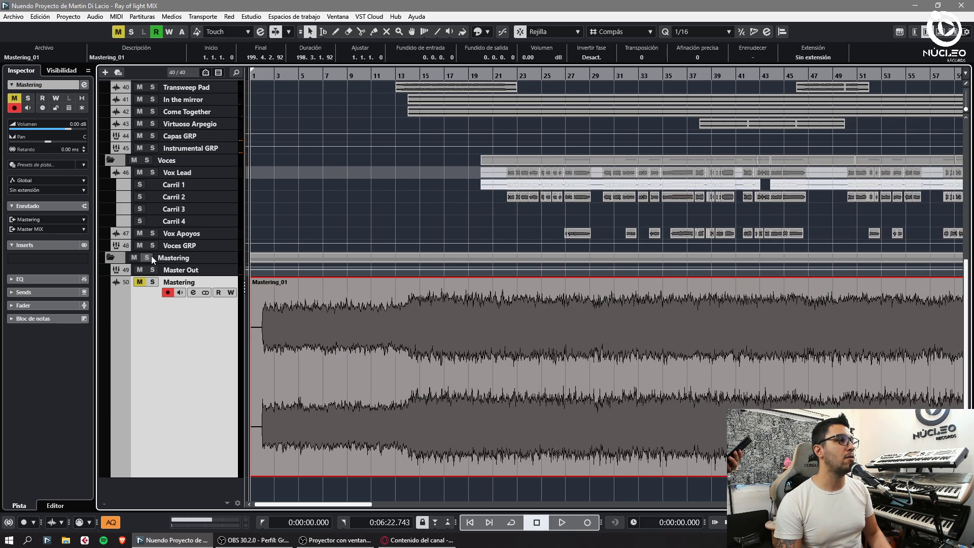
click(139, 282)
click(140, 246)
- Start recording the mix without vocals onto the Mastering track from the project start
key(g)
key(h)
key(h)
key(h)
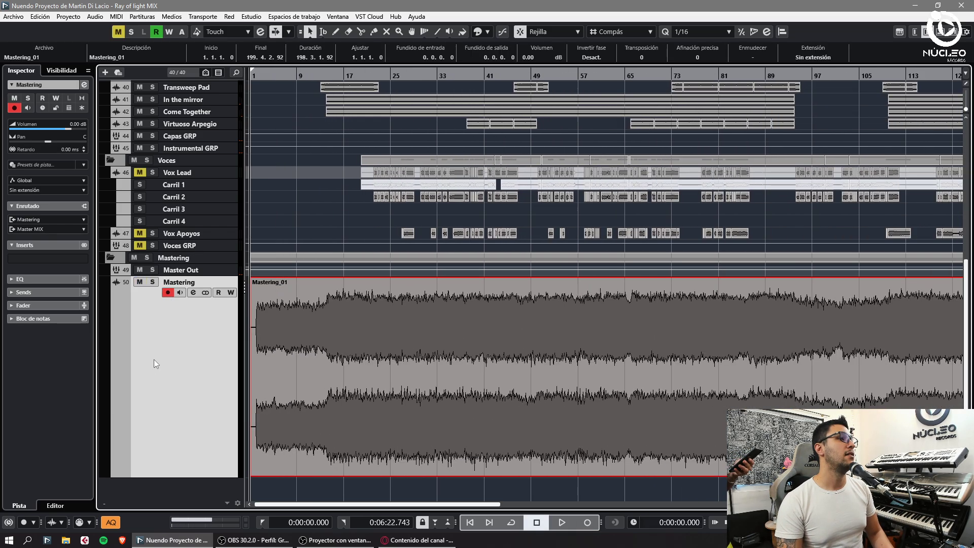
key(KP_Multiply)
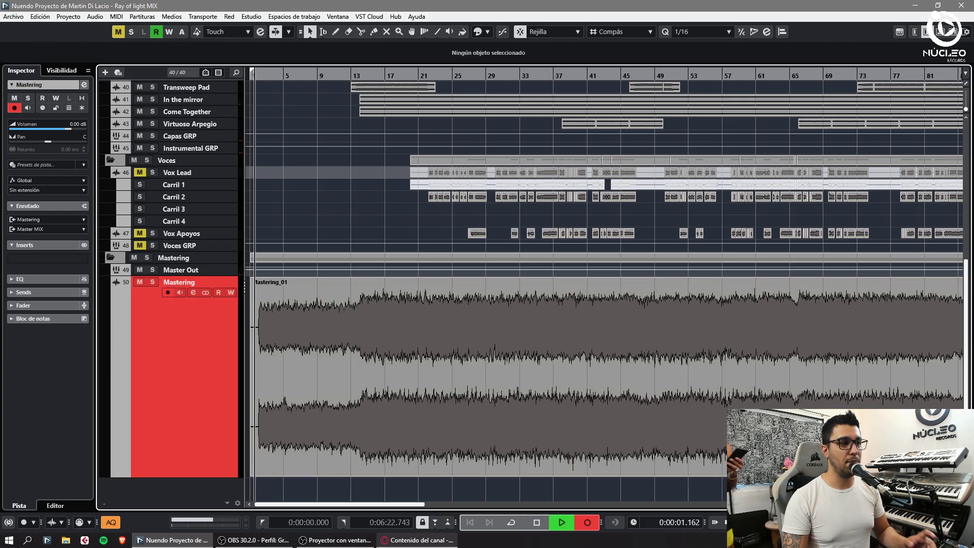